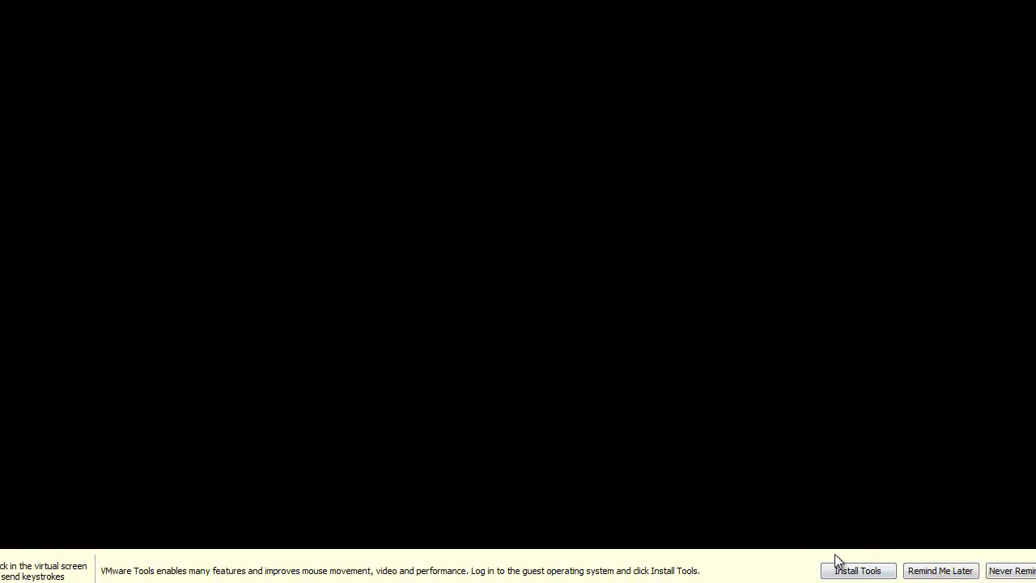
- Dismiss the VMware Tools reminder and browse the menu's Accessories, Internet, Sabayon, Sound & Video and System Tools
click(929, 571)
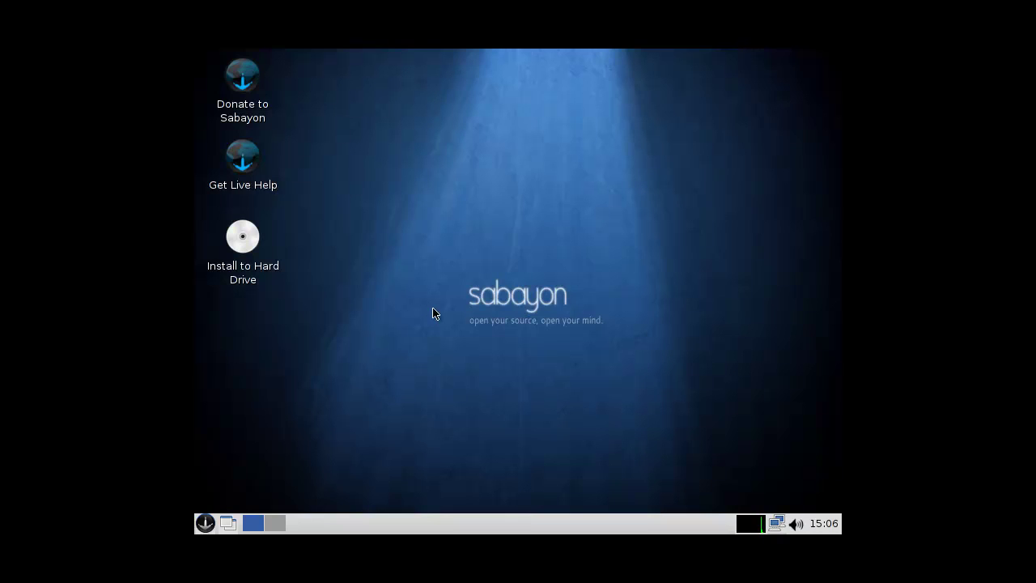
click(206, 524)
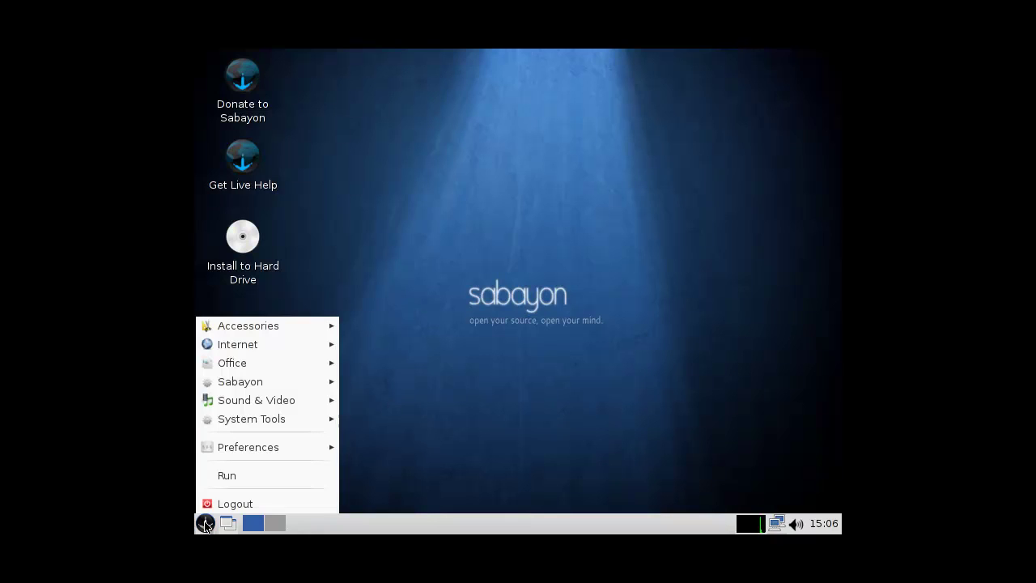
mouse_move(290, 326)
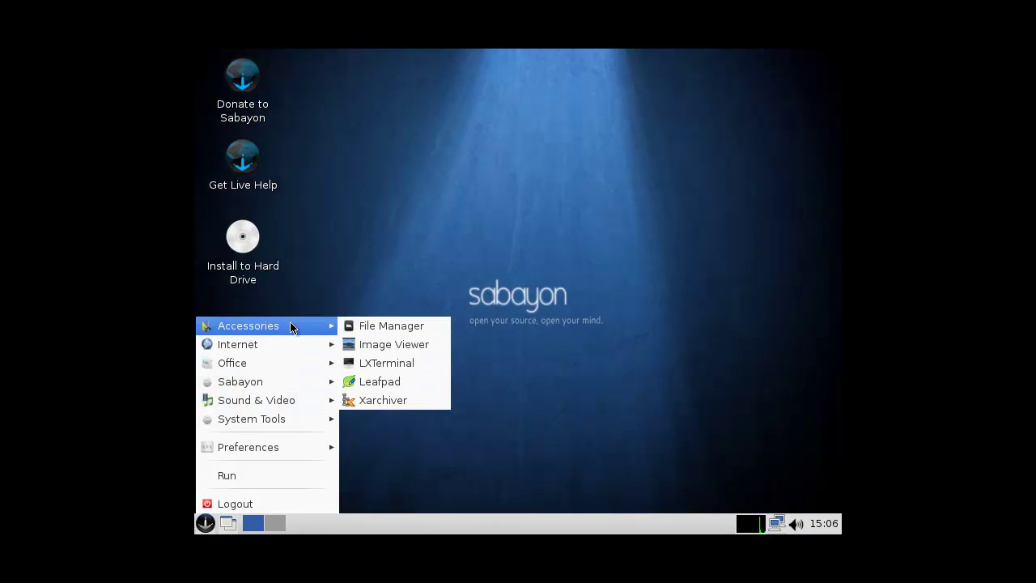
mouse_move(304, 351)
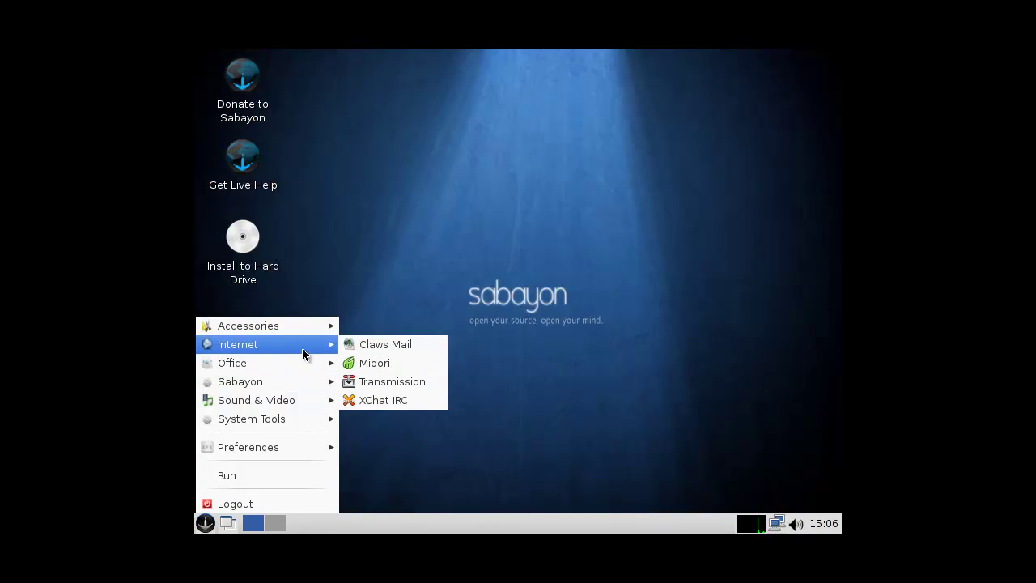
mouse_move(318, 377)
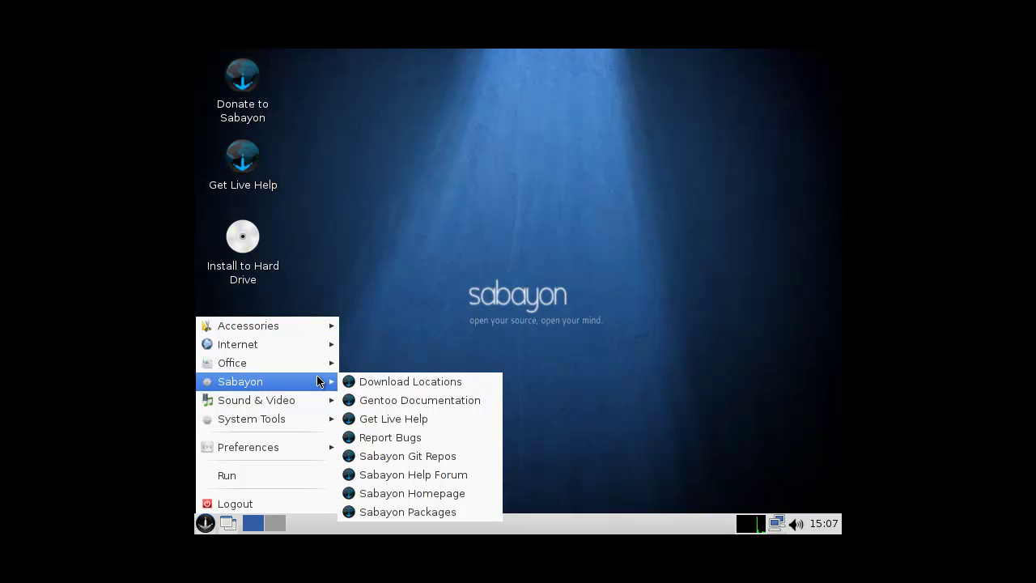
mouse_move(304, 403)
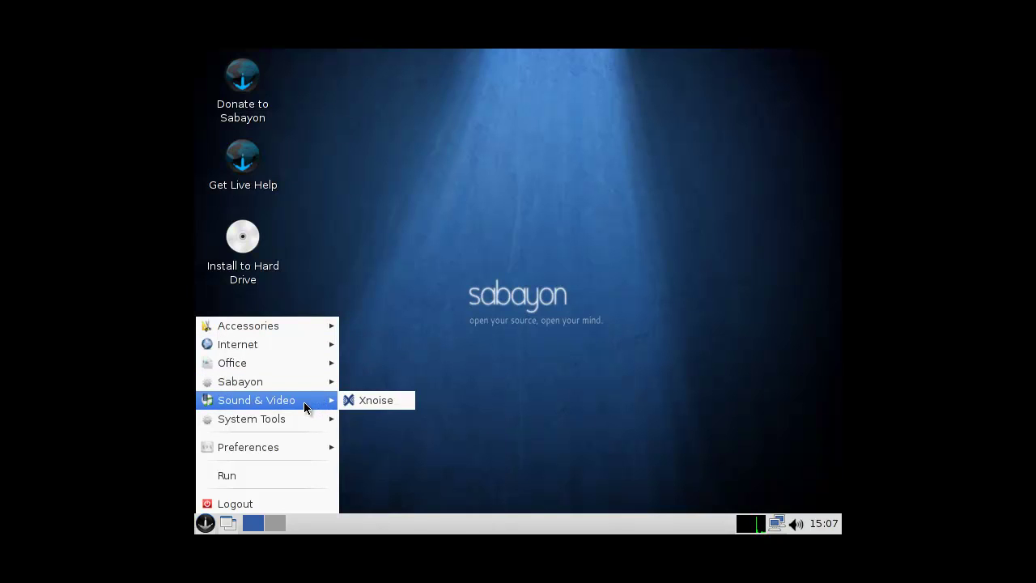
mouse_move(298, 423)
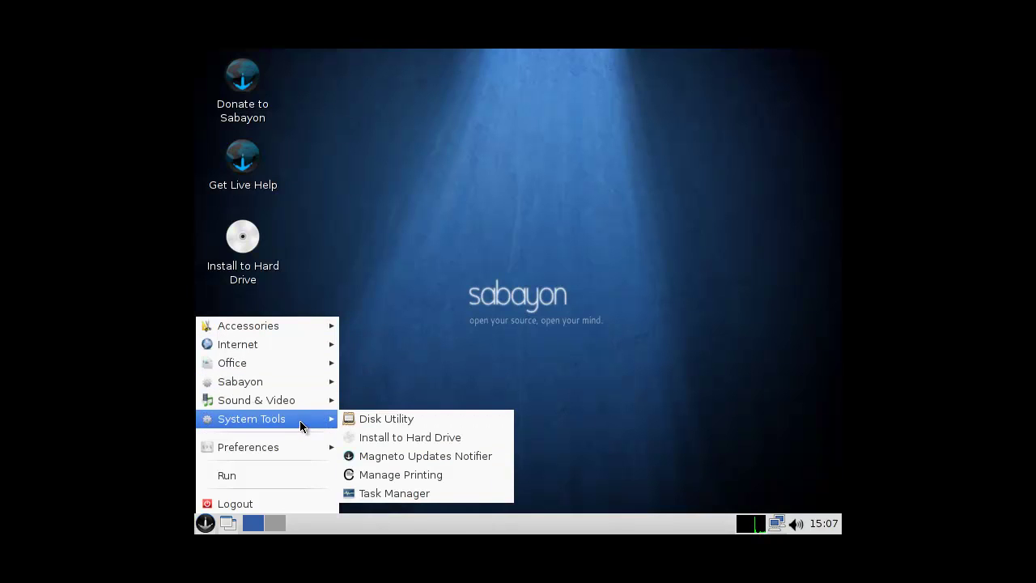
mouse_move(300, 451)
- Close the application menu and launch Install to Hard Drive
click(389, 291)
click(259, 267)
click(397, 364)
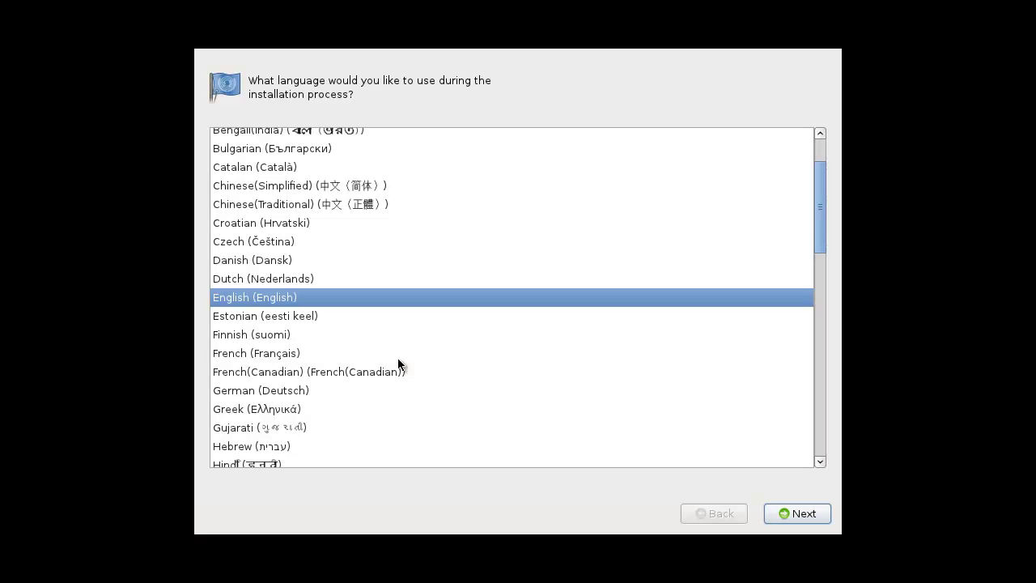
- Keep English, choose the U.S. International keyboard, and continue with Basic Storage Devices
click(777, 514)
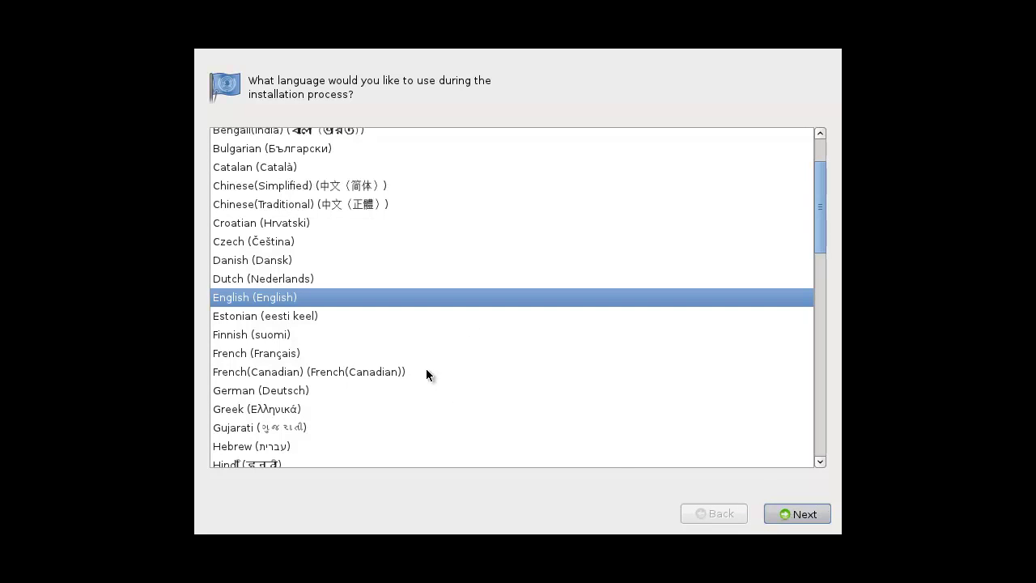
click(332, 407)
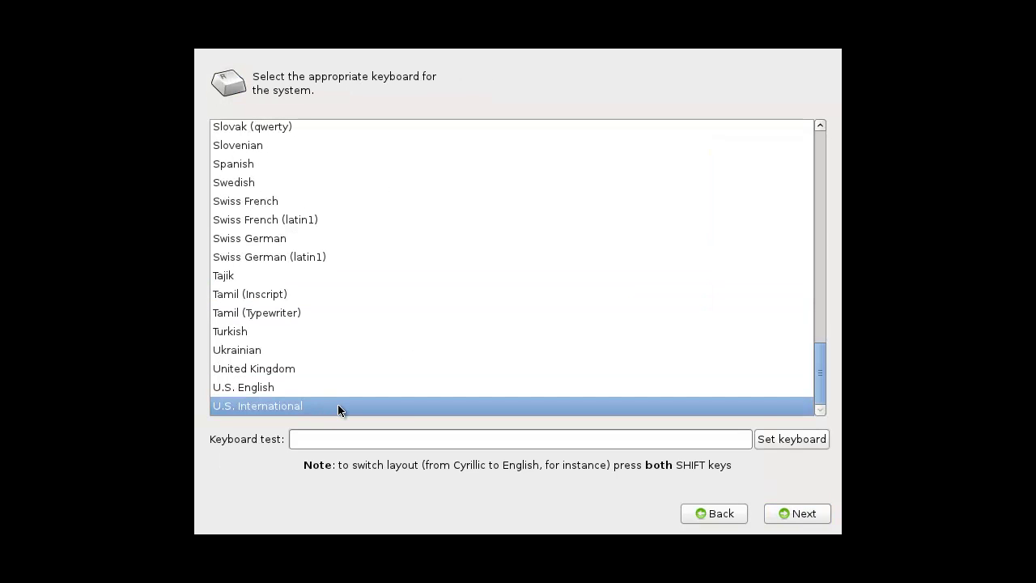
click(781, 517)
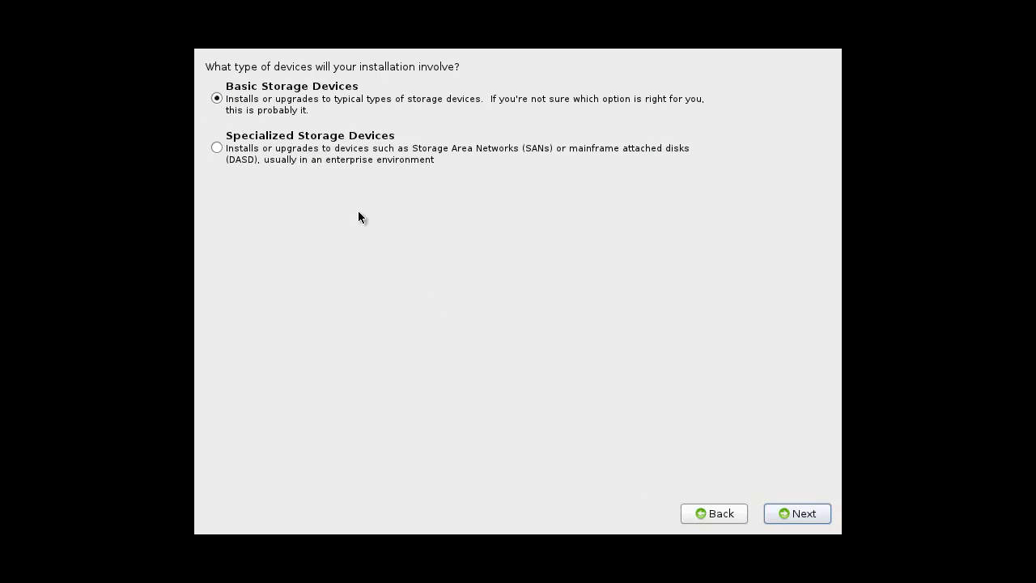
click(789, 515)
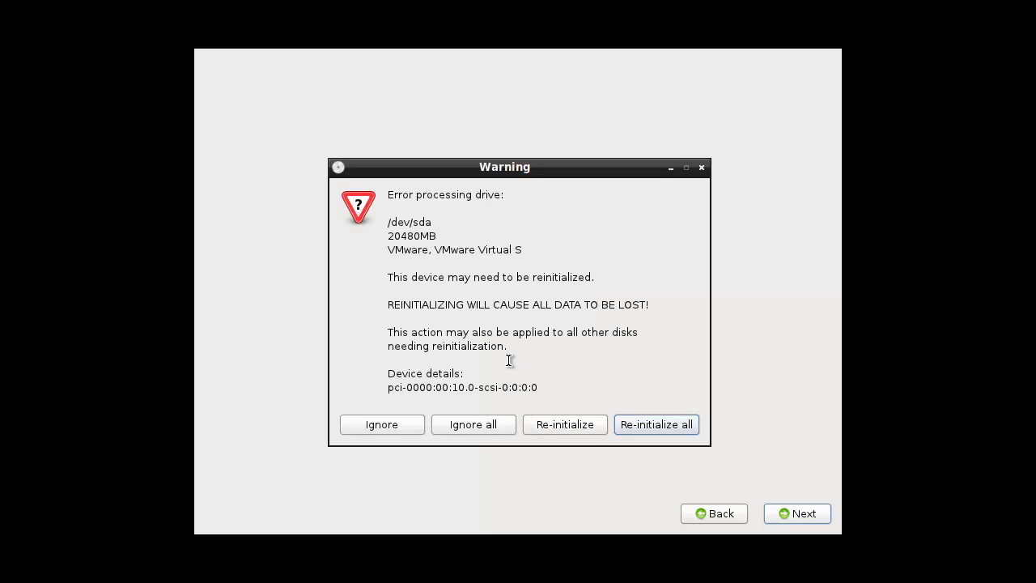
- Re-initialize the disk, keep hostname sabayon, and set the time zone to Europe/Amsterdam
click(539, 427)
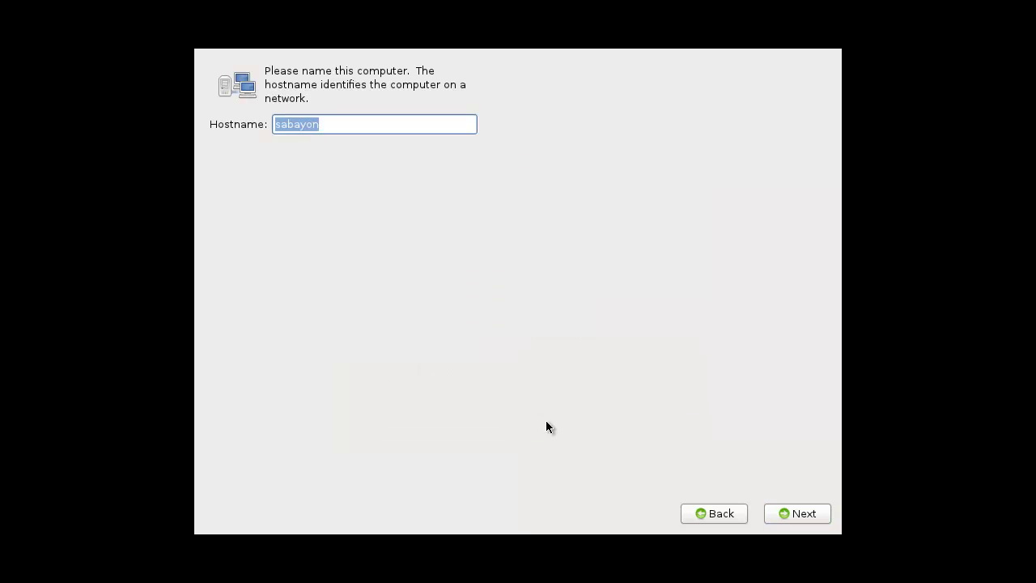
click(783, 509)
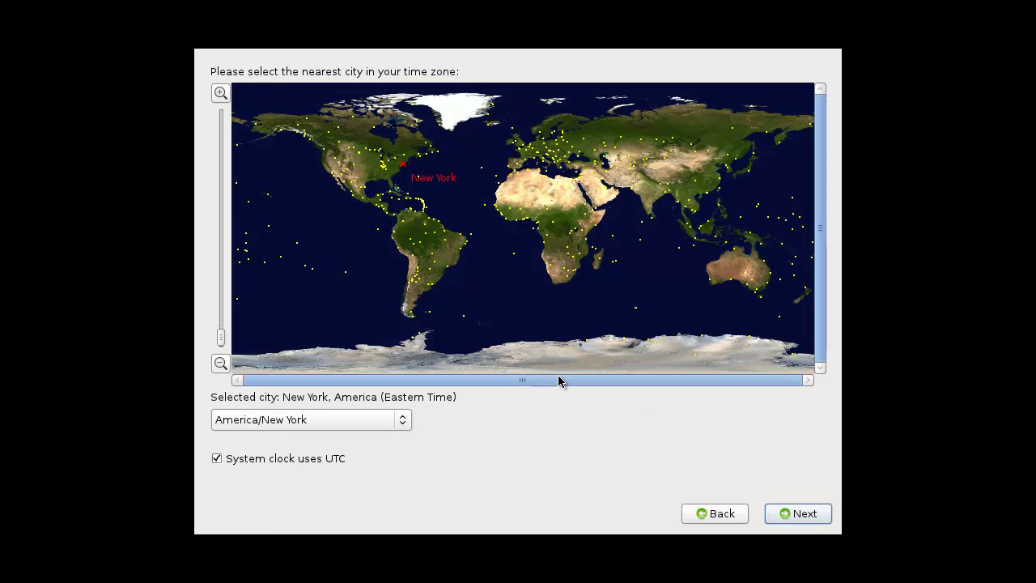
click(532, 151)
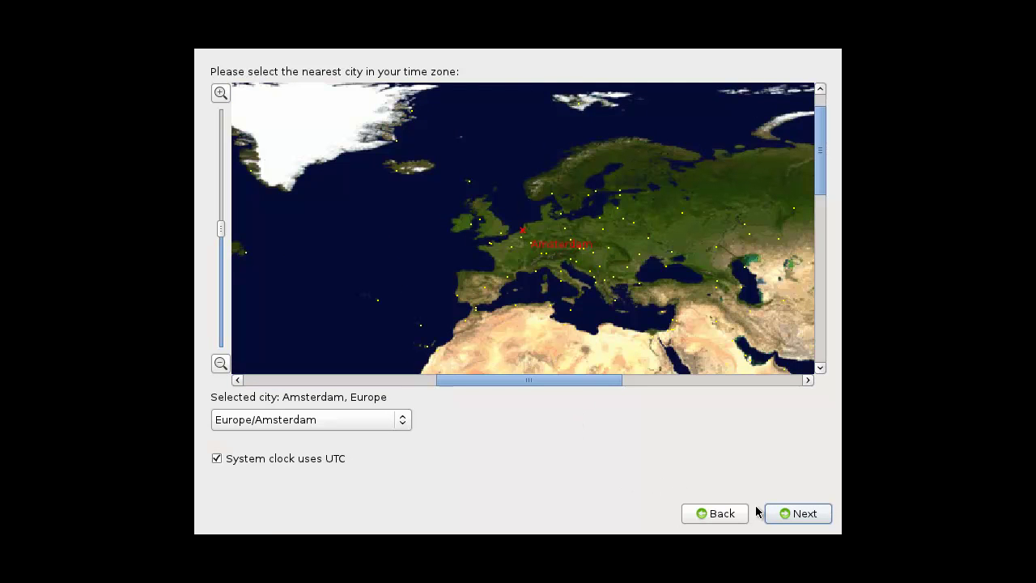
click(784, 515)
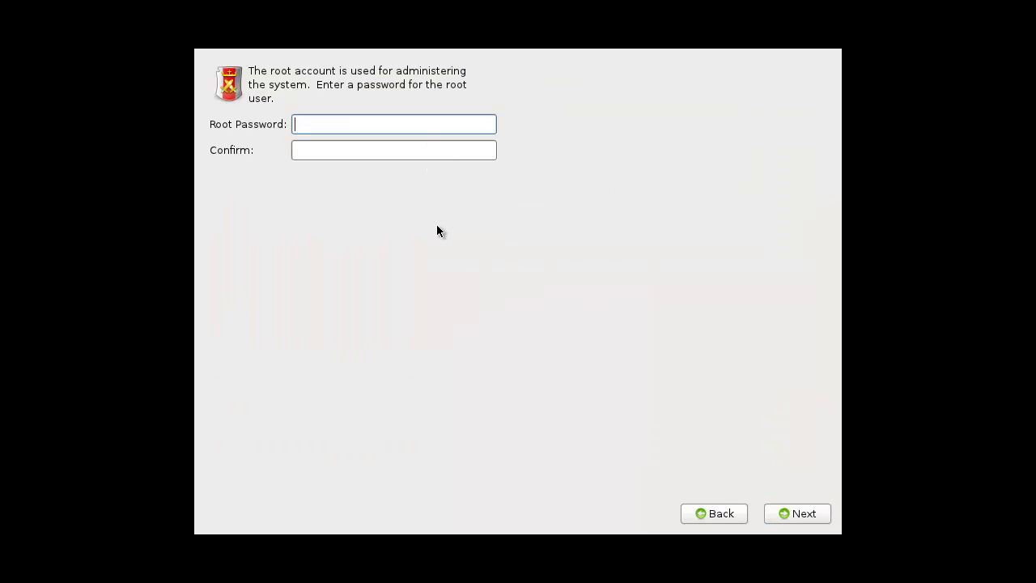
- Enter and confirm the root password
text(********)
key(Tab)
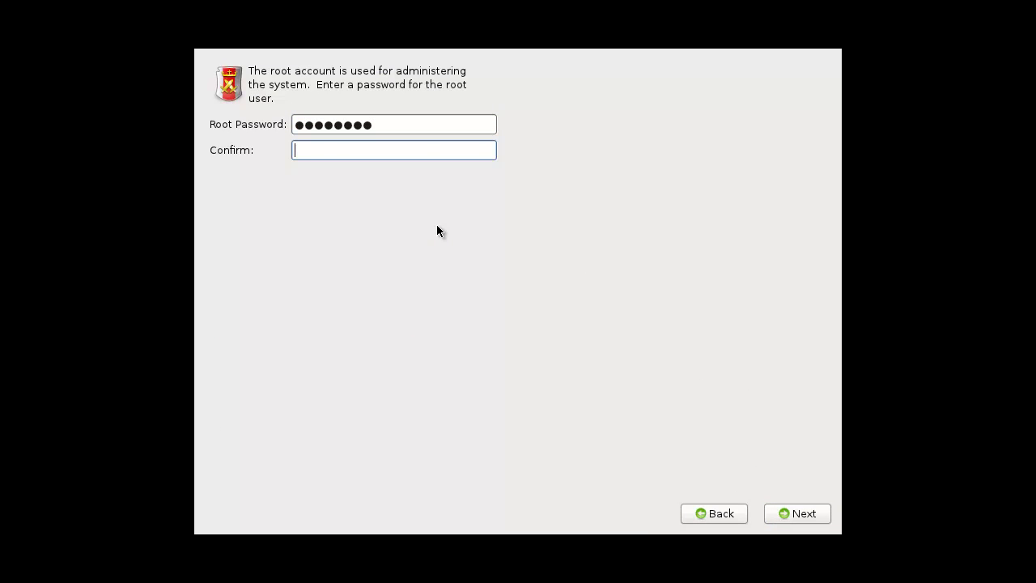
text(********)
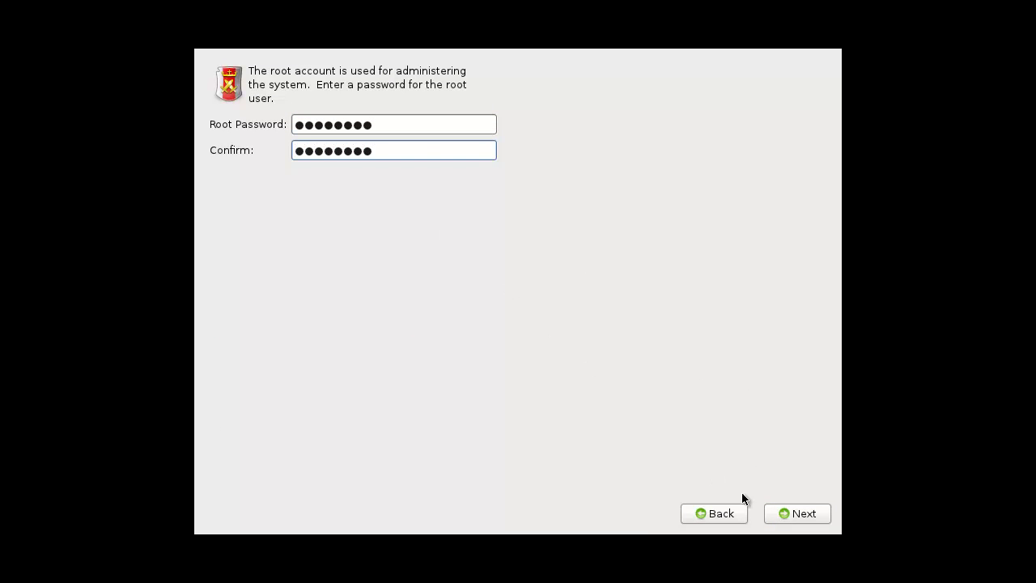
click(765, 506)
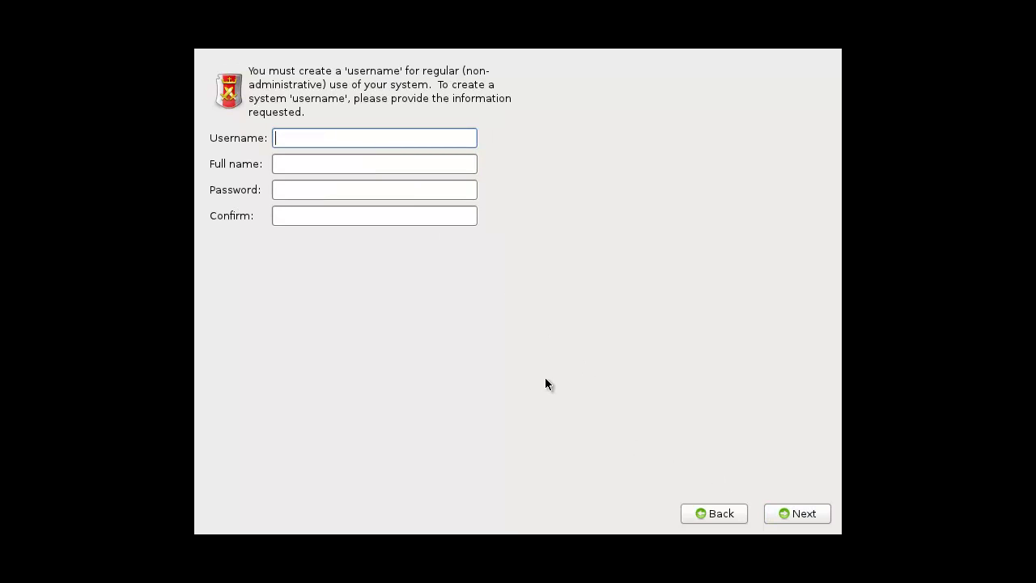
- Fill in the regular user's username, full name and confirmed password
key(Tab)
key(shift+Tab)
key(Tab)
key(Tab)
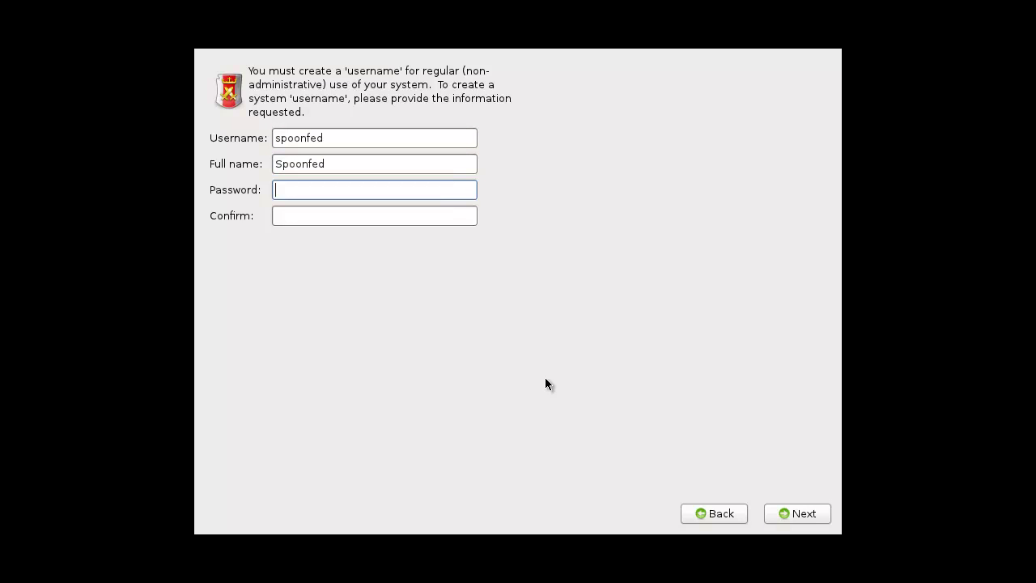
key(Tab)
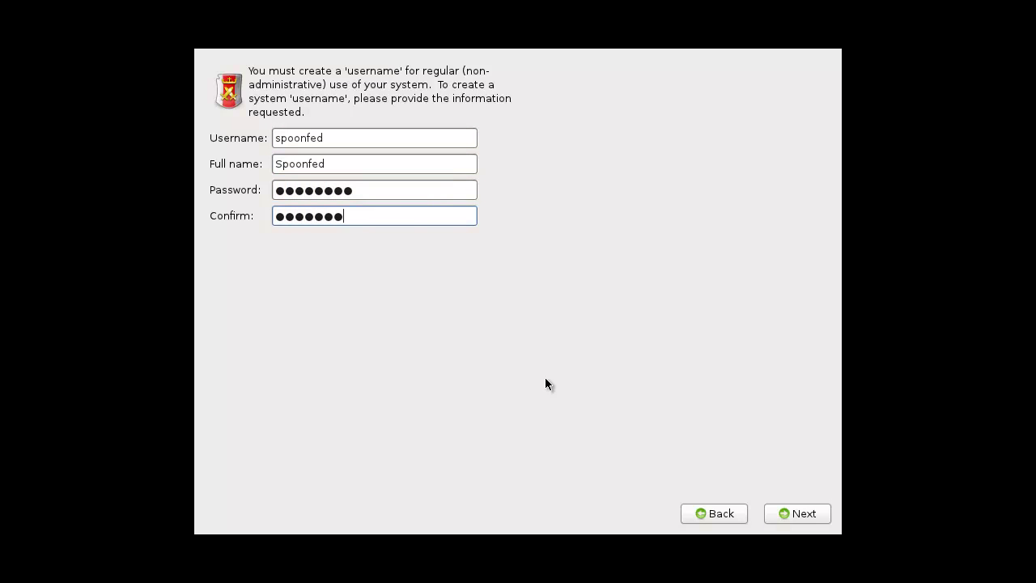
click(812, 514)
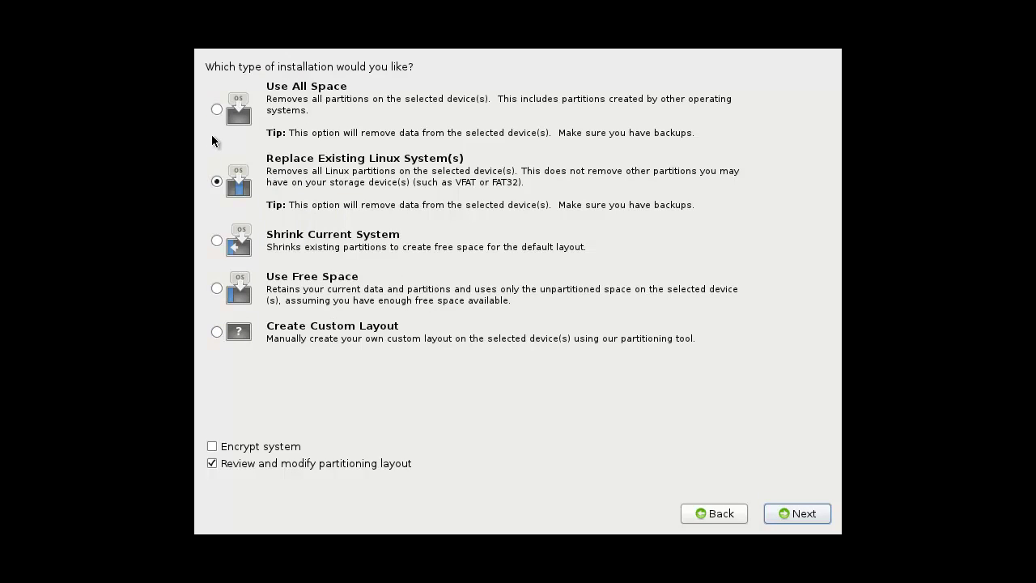
- Choose Use All Space to get the proposed /boot plus LVM root and swap layout
click(216, 109)
click(806, 518)
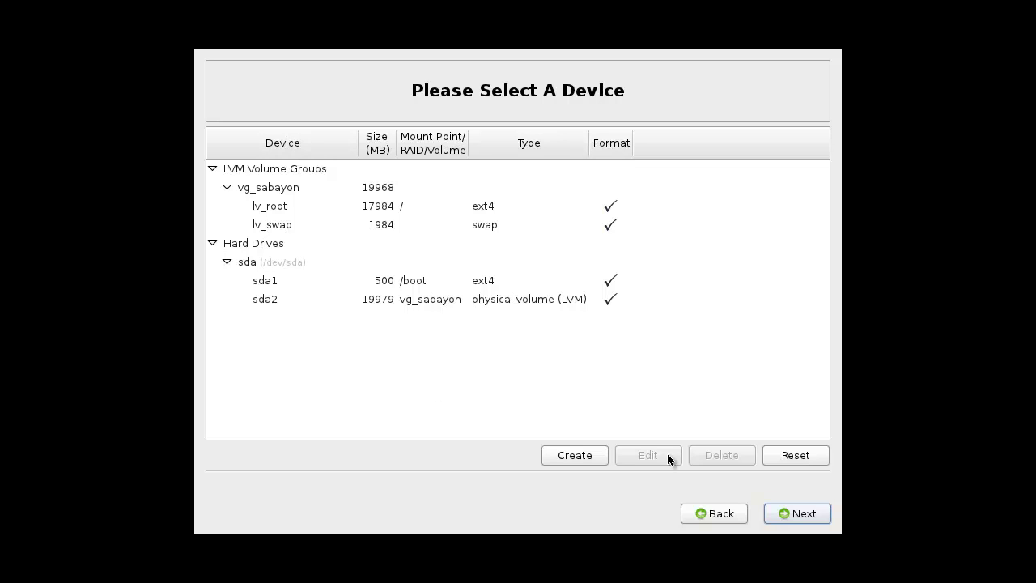
- Accept the layout, format /dev/sda, dismiss the daemon error, and keep the boot loader on /dev/sda
click(786, 512)
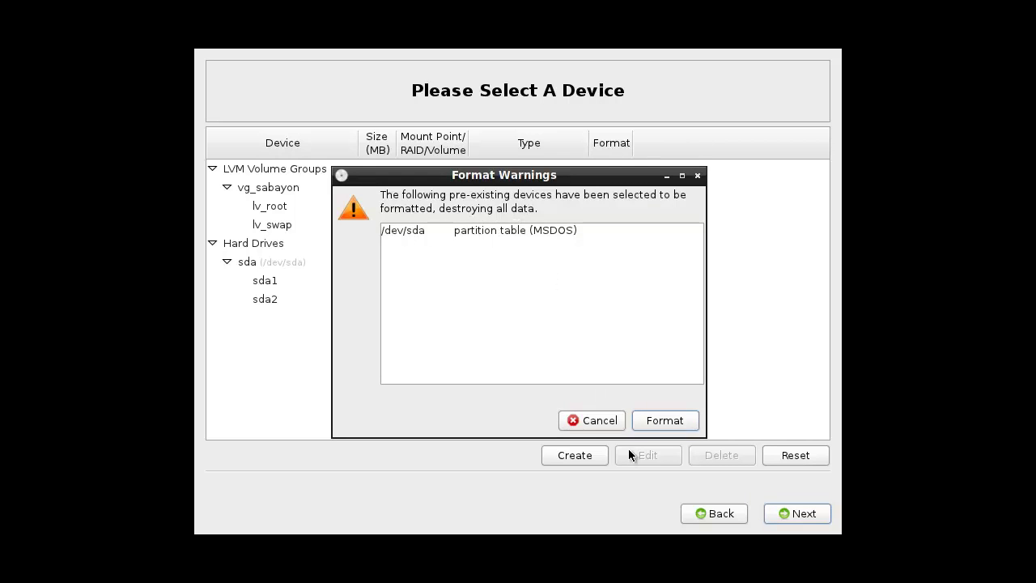
click(663, 422)
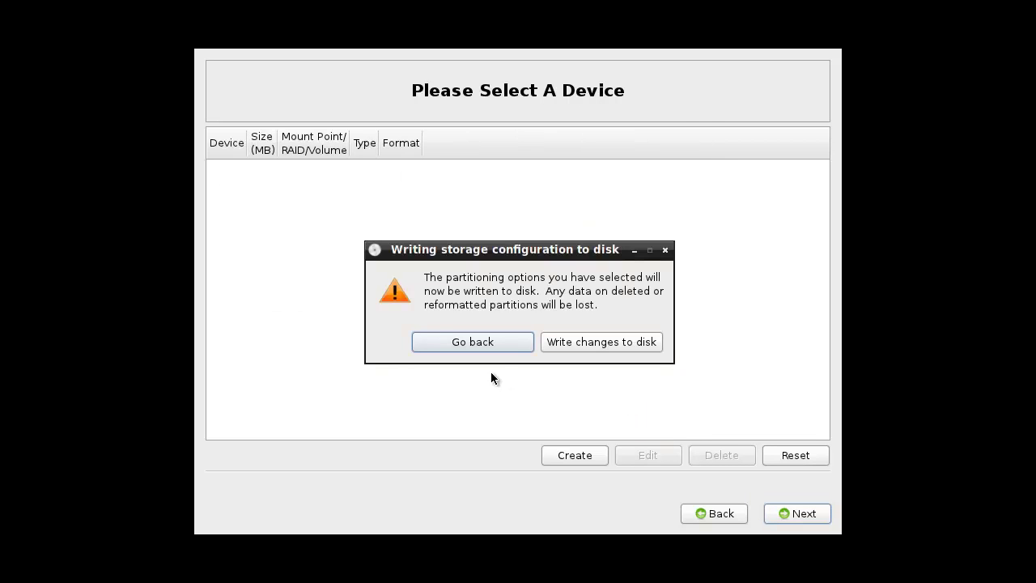
click(585, 343)
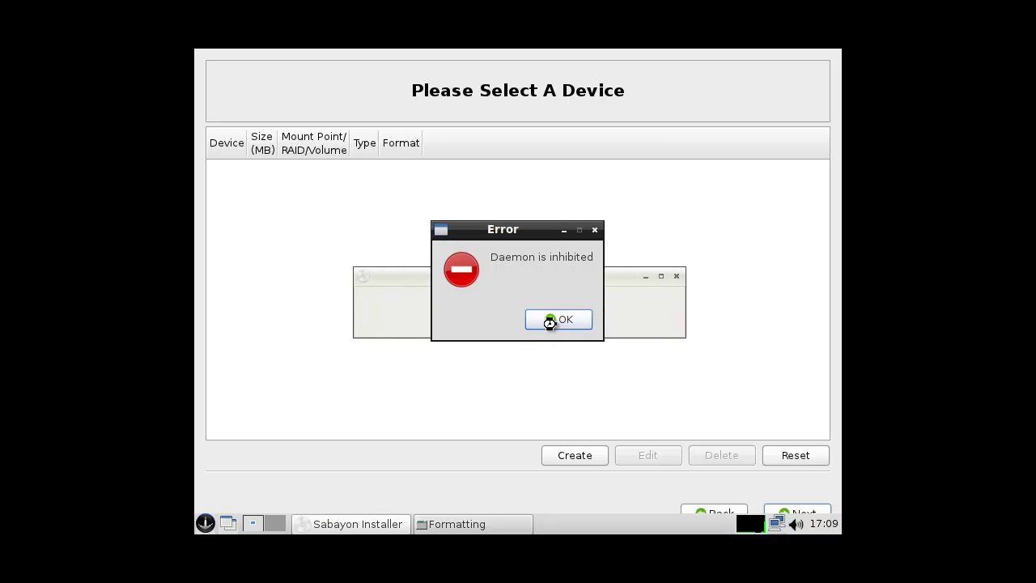
click(559, 319)
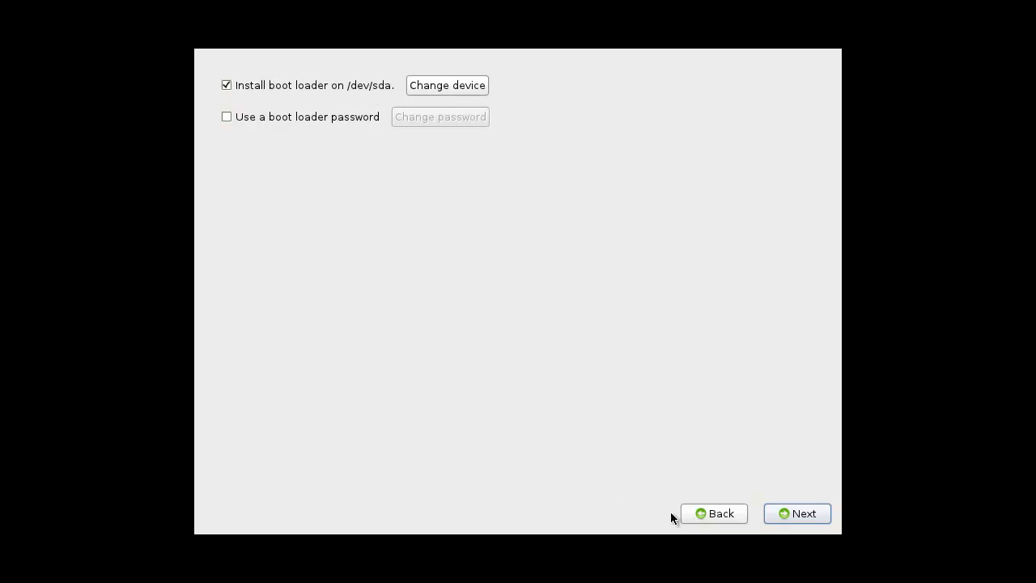
click(786, 514)
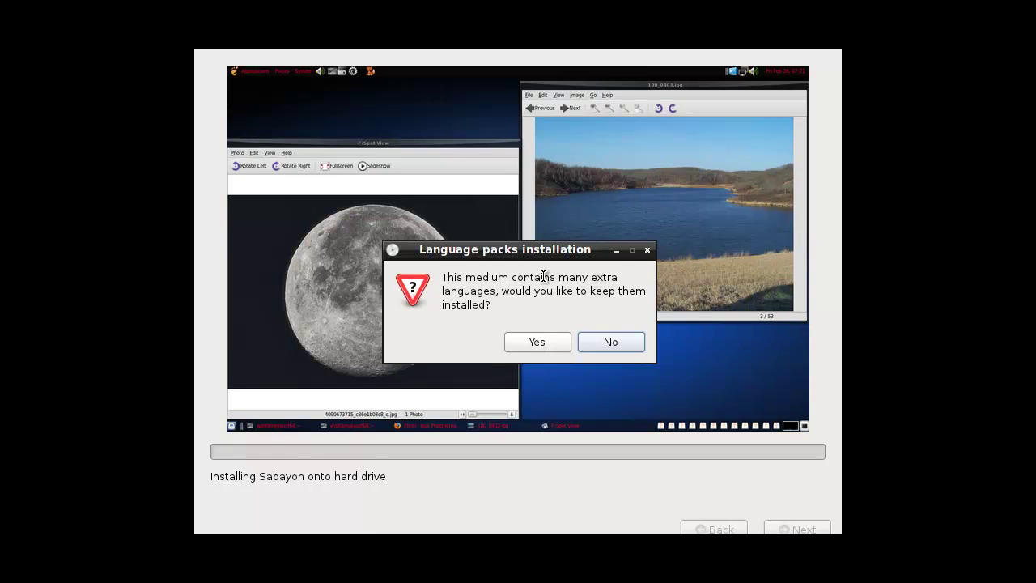
- Decline the extra language packs and dismiss the language packs download prompt
click(601, 341)
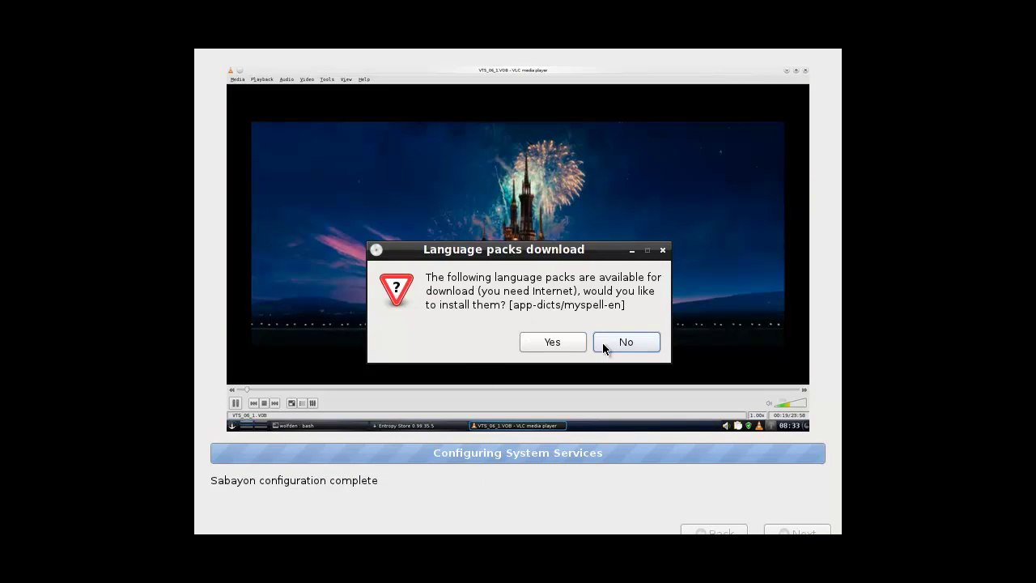
click(573, 342)
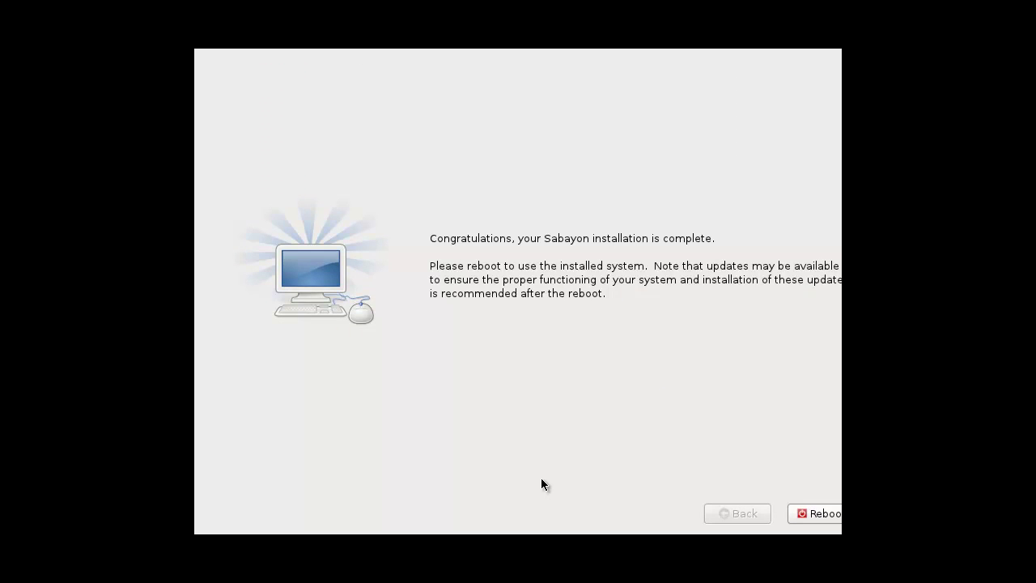
- Reboot from the Congratulations screen into the installed system
click(795, 512)
- Dismiss the daemon error and boot the standard Sabayon GNU/Linux entry from GRUB
click(559, 319)
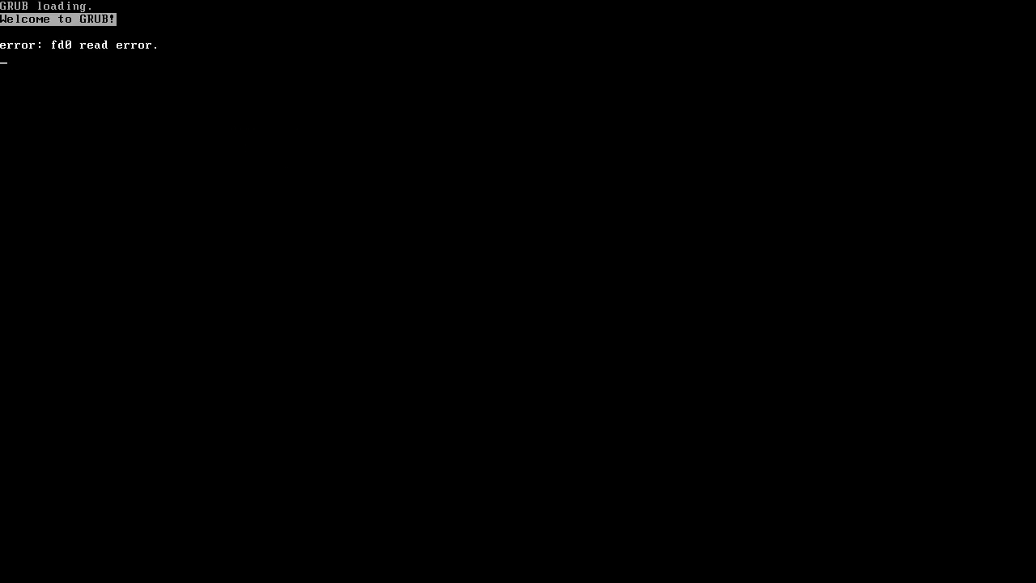
key(Down)
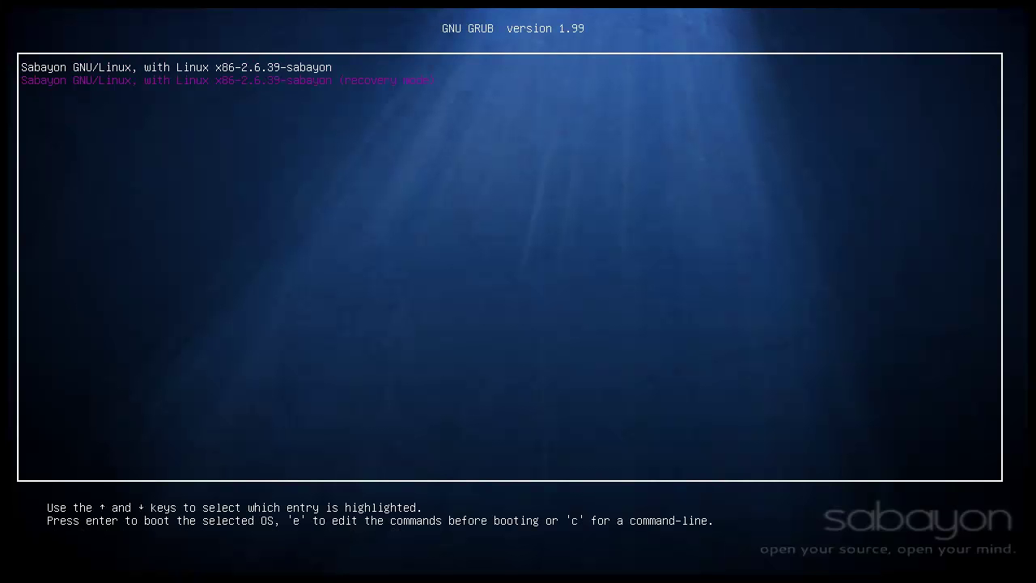
key(Up)
key(Return)
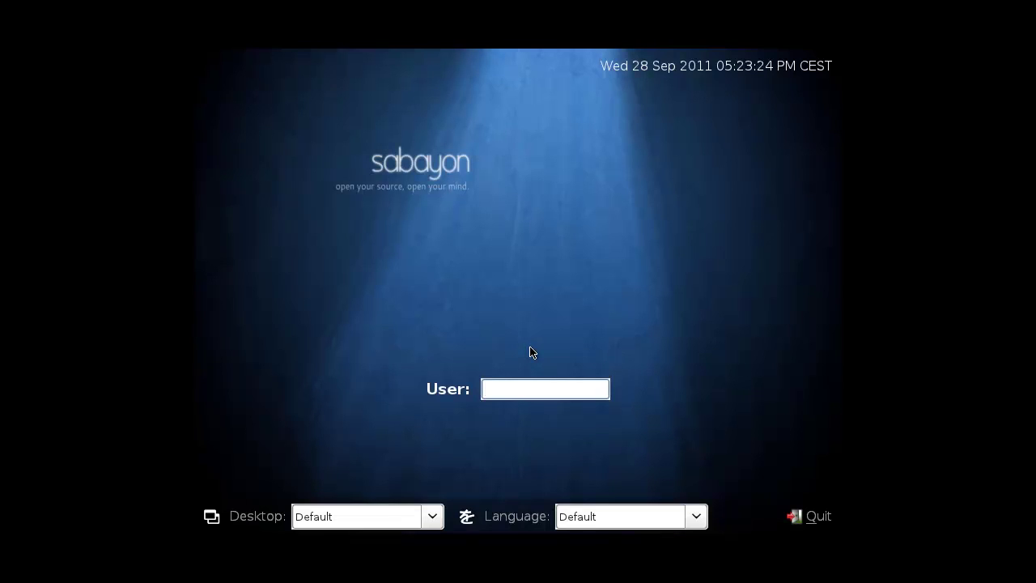
- Log in with the user's username and password
key(Return)
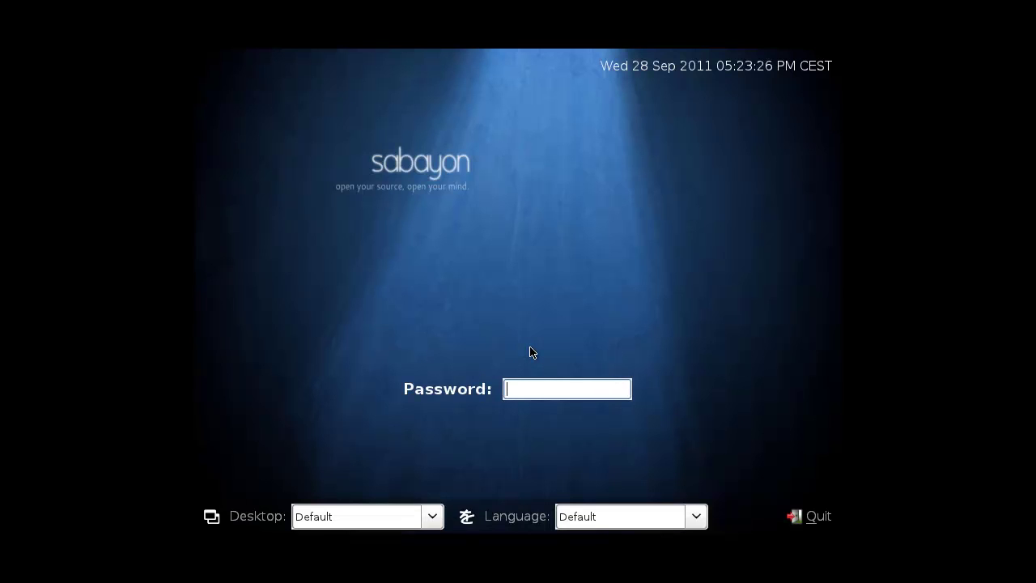
key(Return)
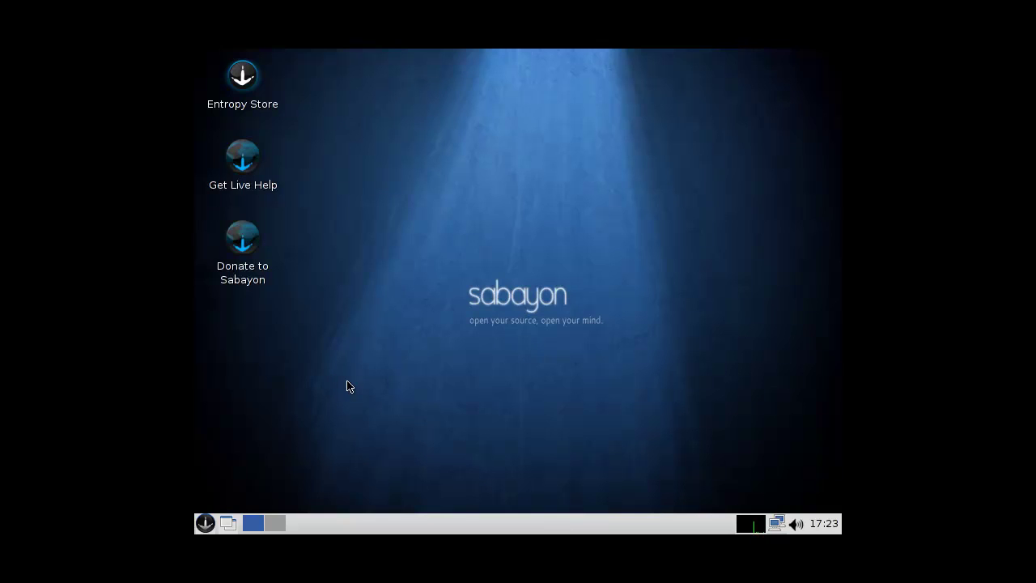
- Browse the application menu's categories down to the Preferences settings entries
click(206, 523)
mouse_move(292, 327)
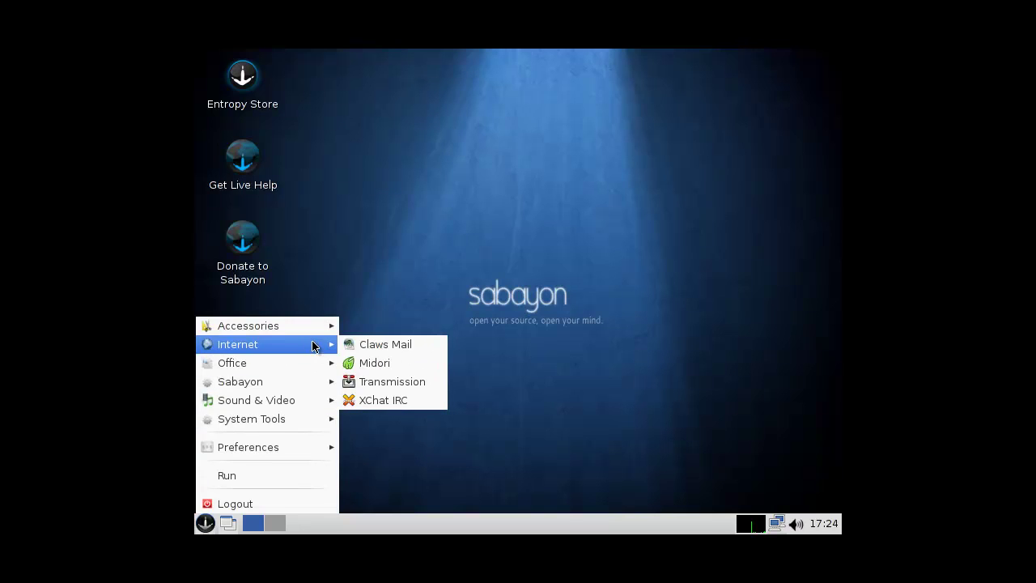
mouse_move(312, 364)
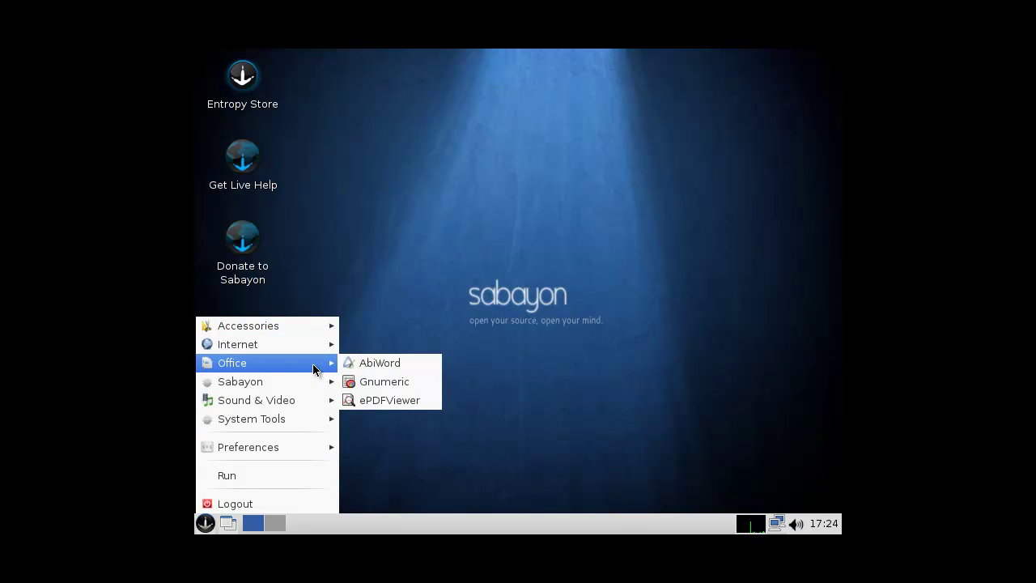
mouse_move(310, 382)
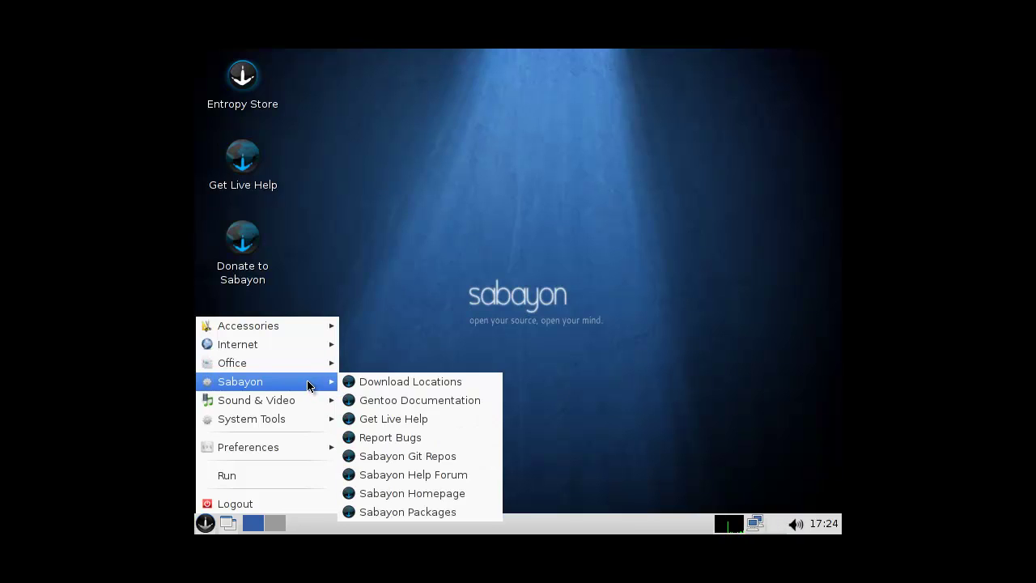
mouse_move(313, 423)
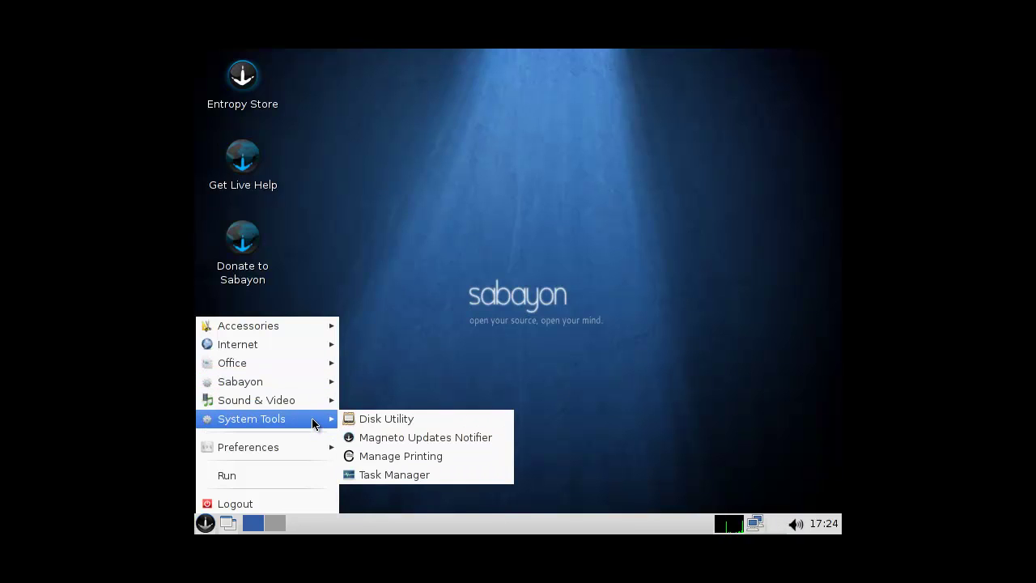
- Change the screen resolution from 800x600 to 1280x720 in Monitor Settings
mouse_move(302, 460)
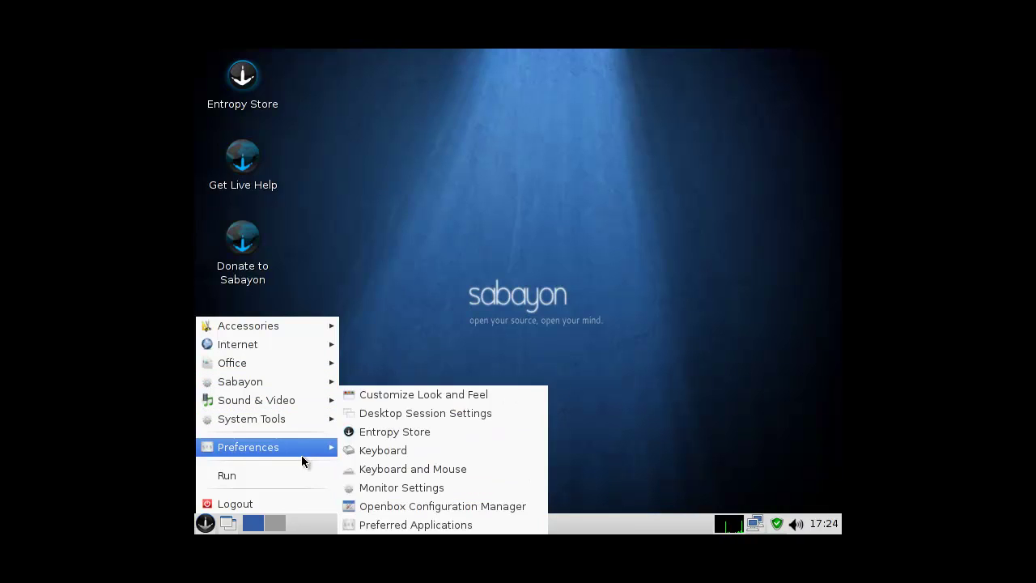
click(400, 488)
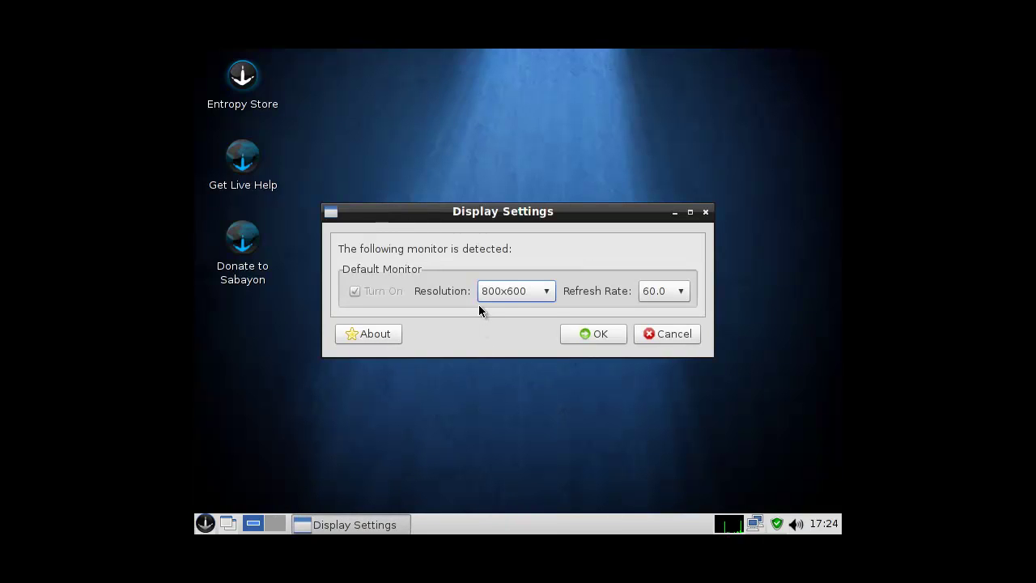
click(513, 293)
click(510, 433)
click(602, 336)
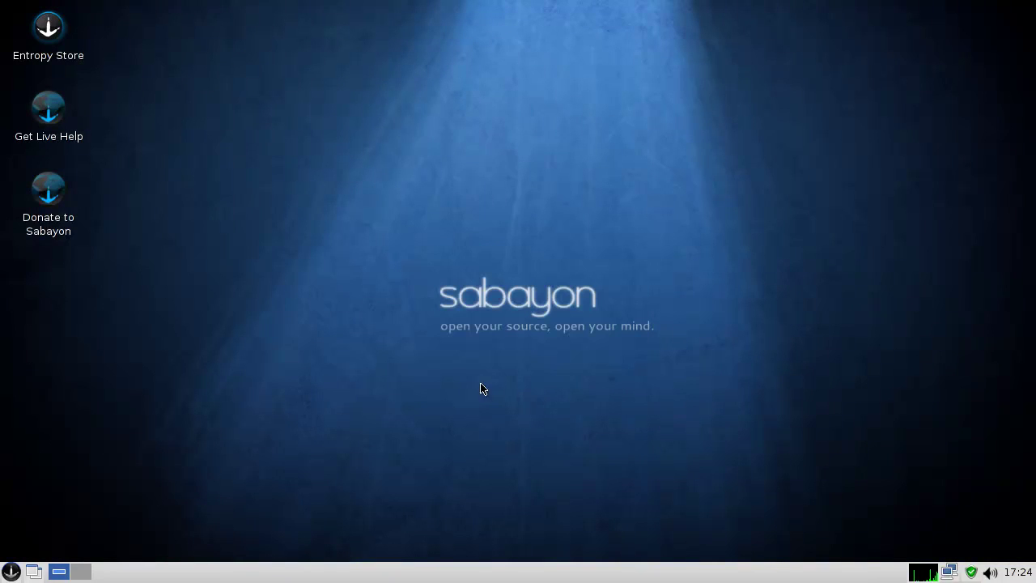
click(12, 571)
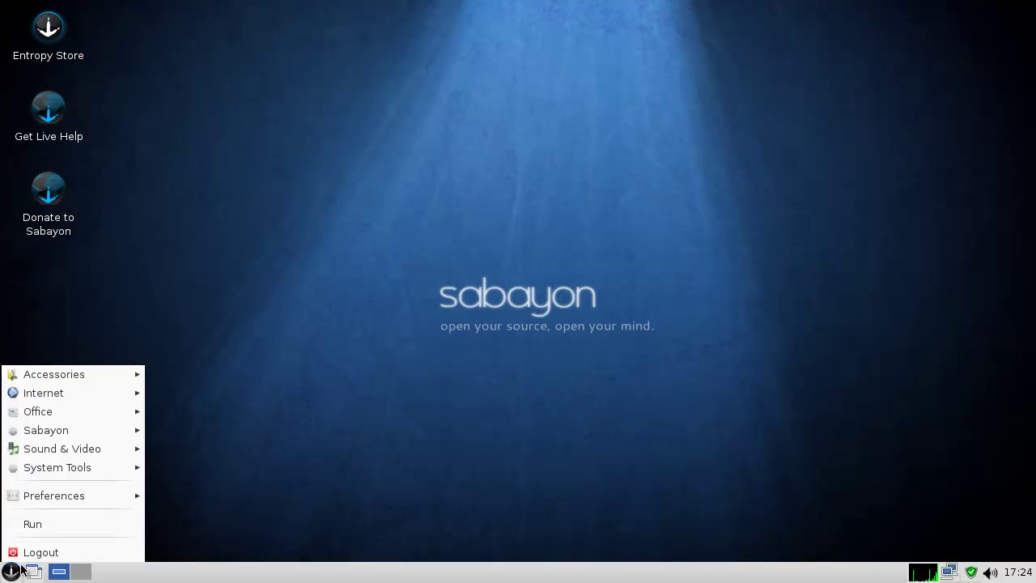
- Launch Midori from the Internet menu, maximize it on Google Nederland, then close it
mouse_move(101, 378)
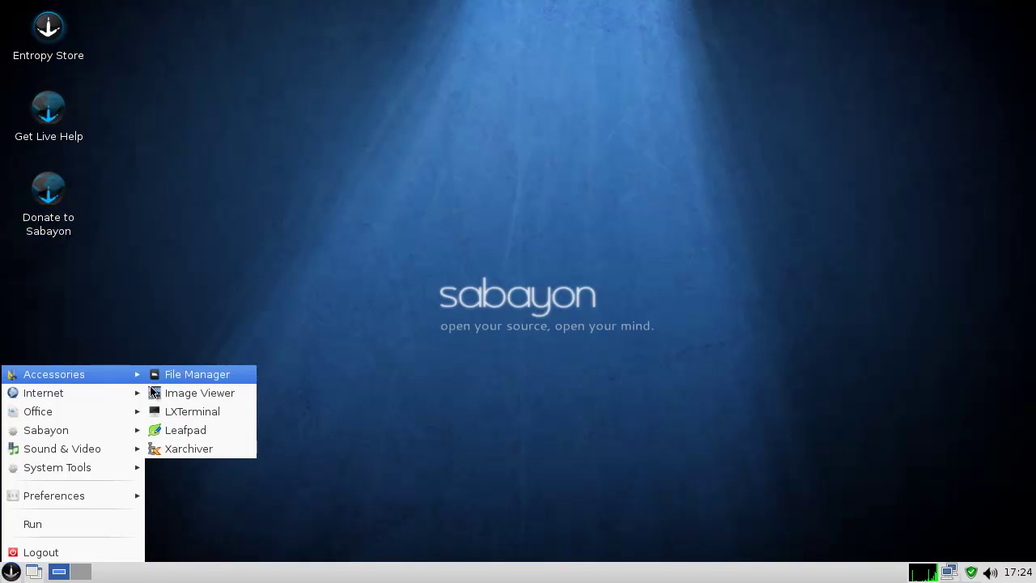
mouse_move(119, 402)
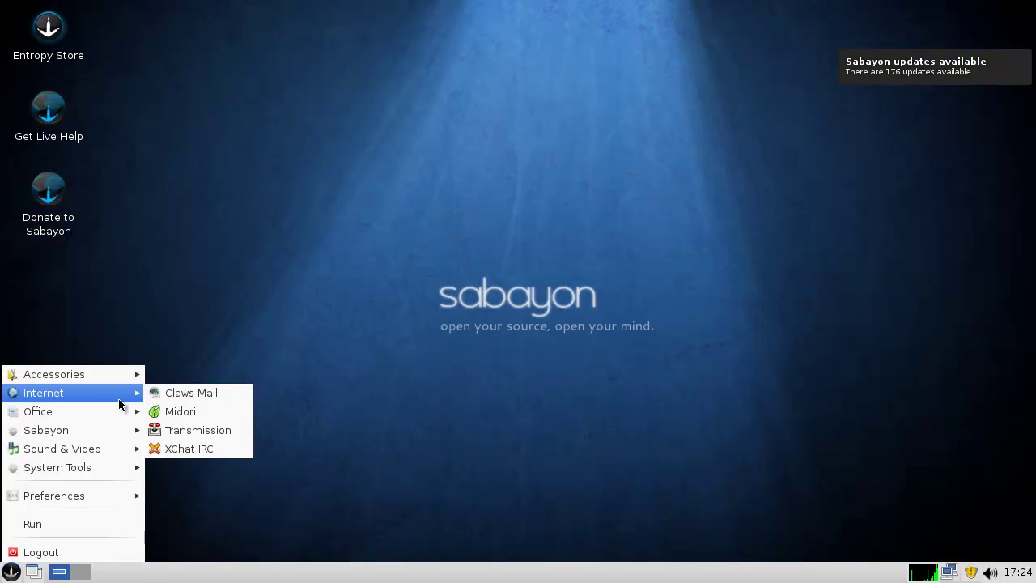
click(191, 413)
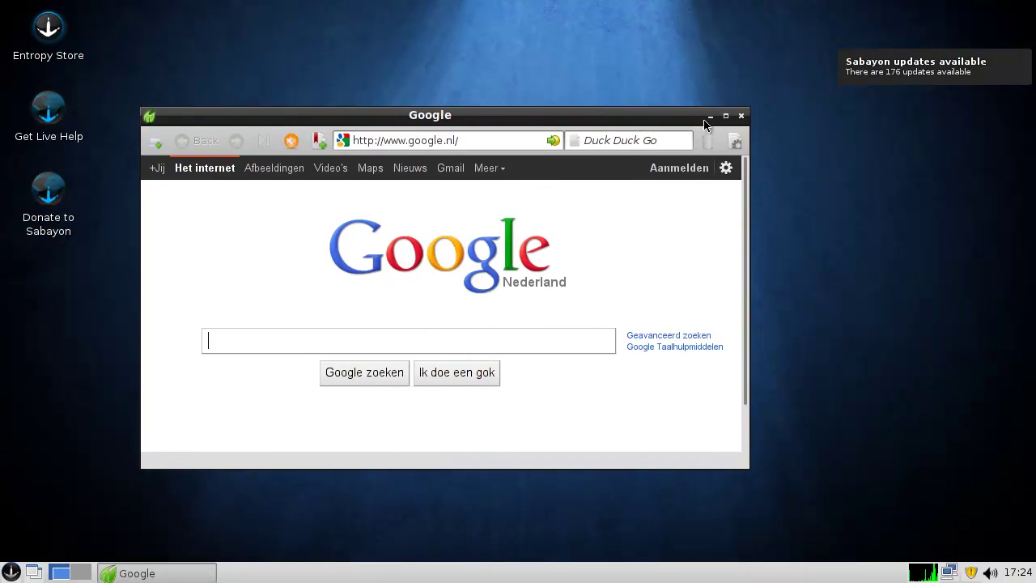
click(726, 117)
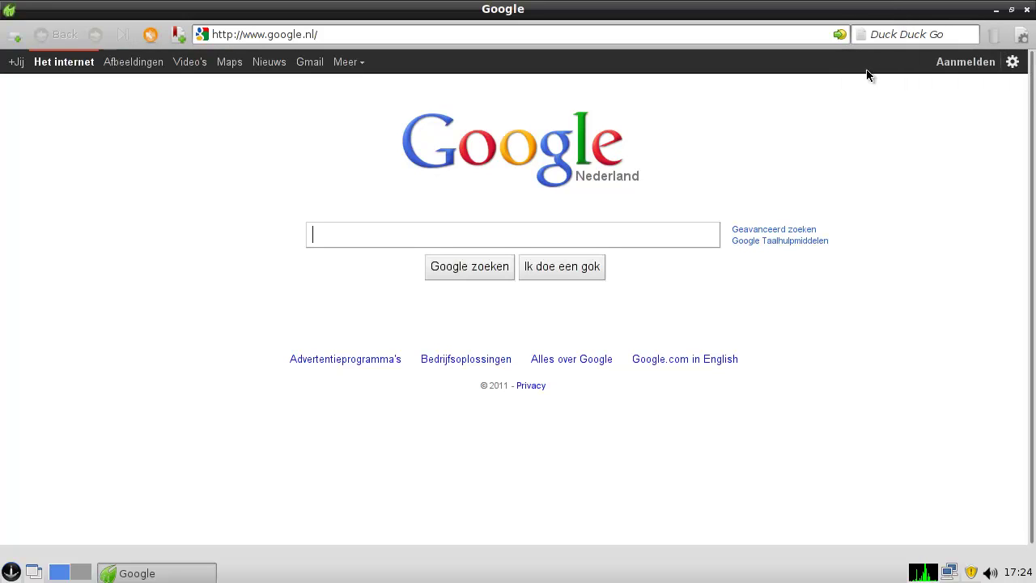
click(1026, 10)
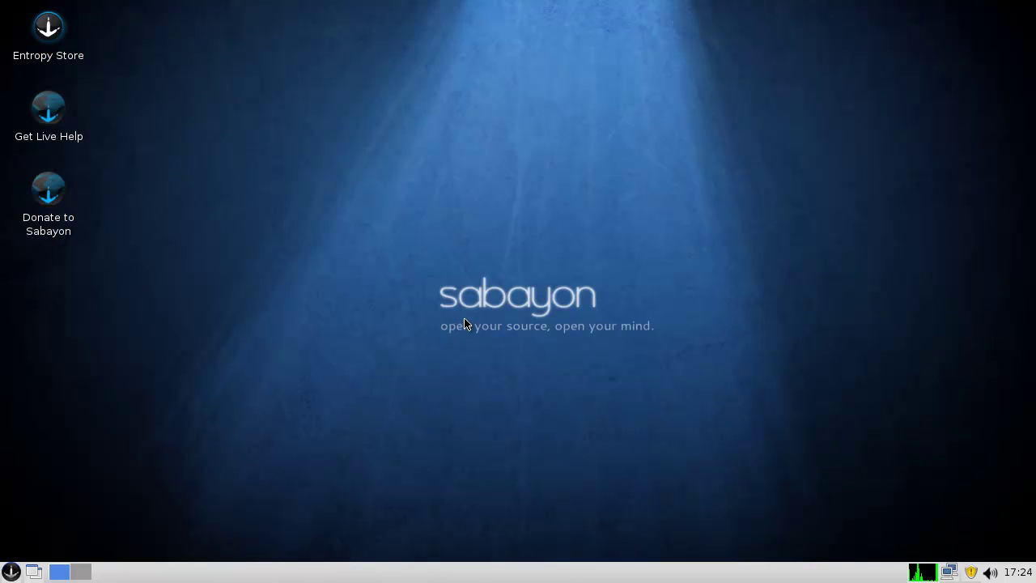
- Open the updates notifier and authenticate with the administrative password to load the package manager
click(972, 575)
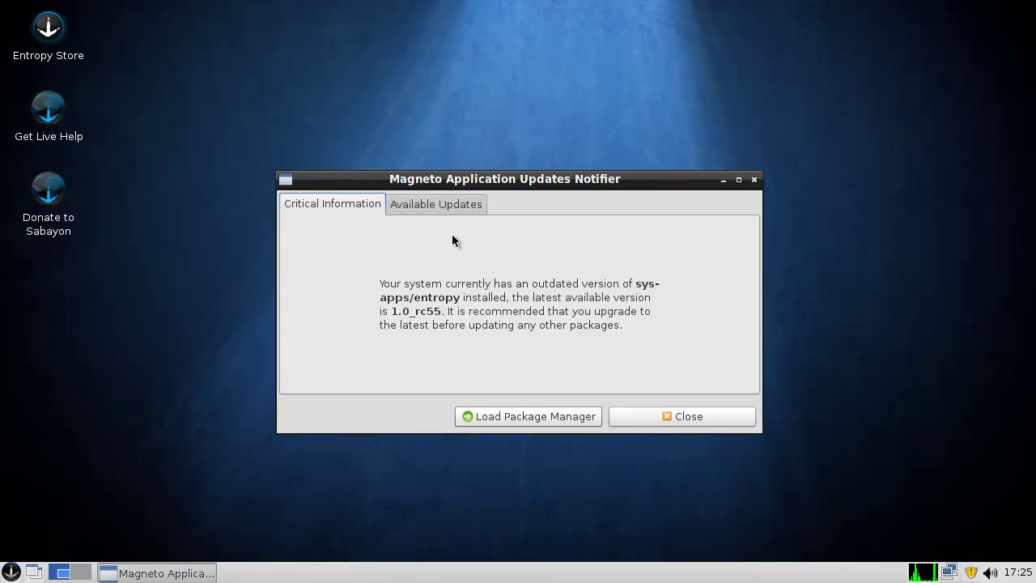
click(500, 416)
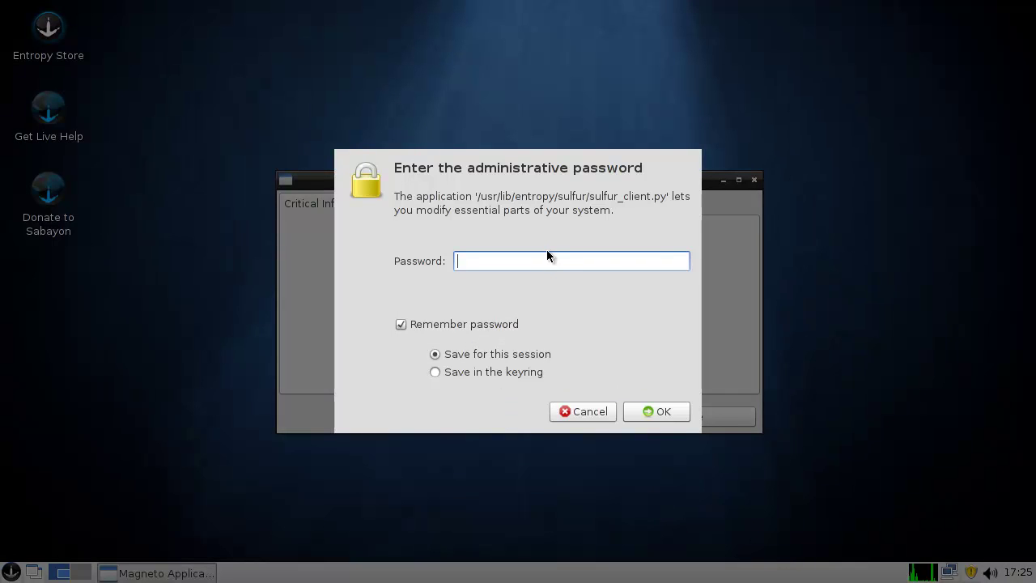
text(●●●●●●●)
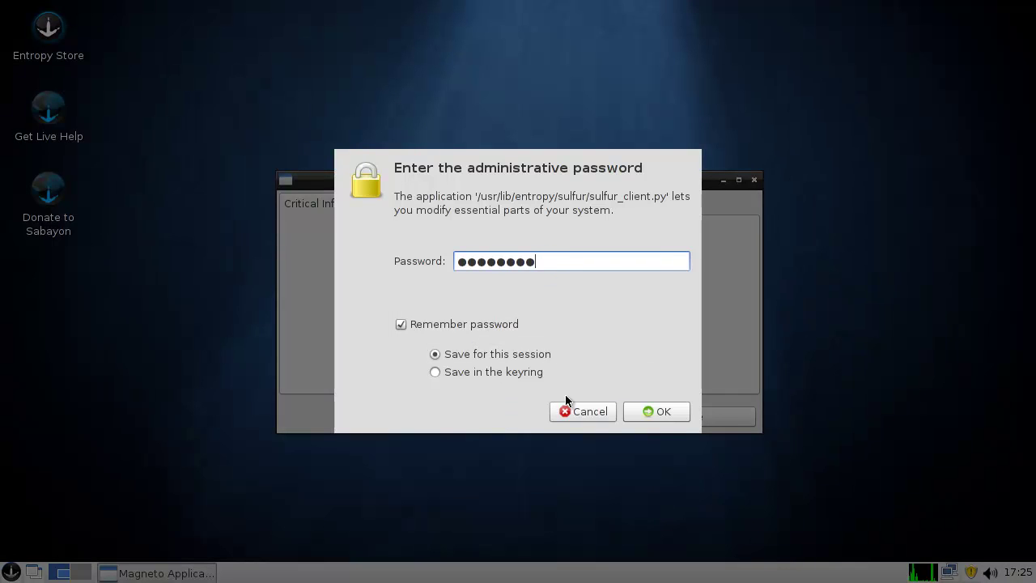
text(●)
click(655, 412)
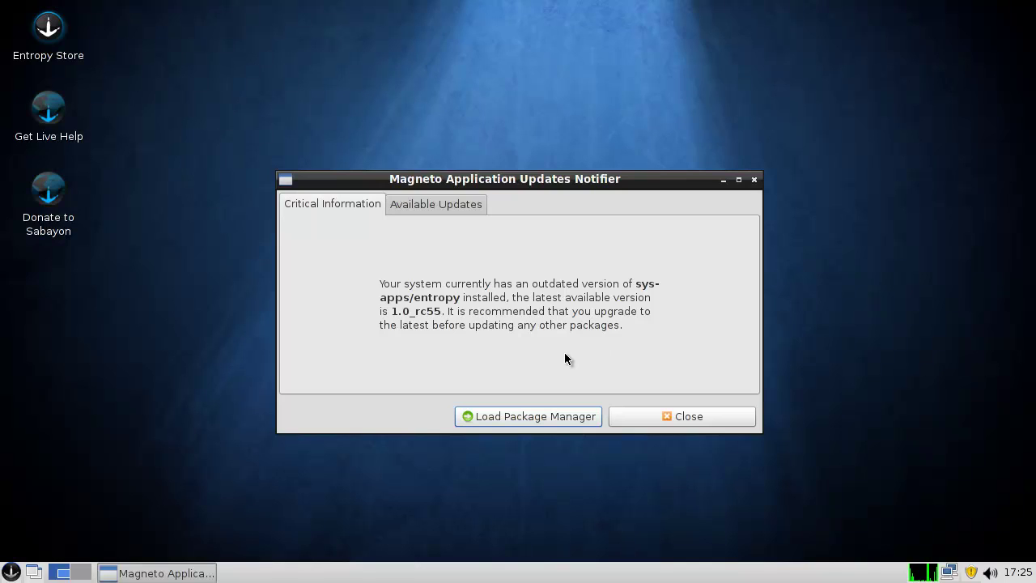
- Dismiss the attention and root-permissions notices, review Available Updates, and load Entropy Store
click(611, 315)
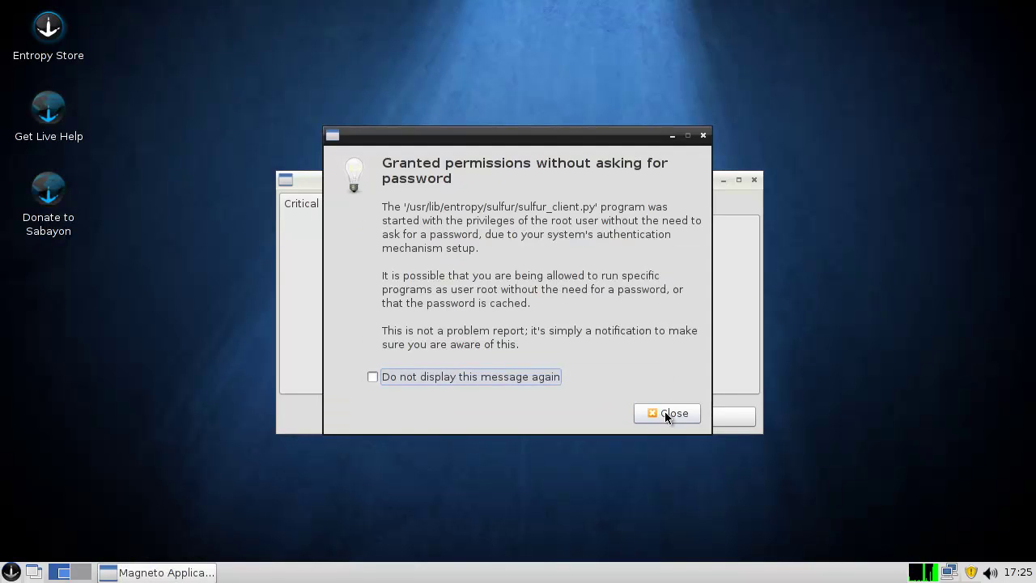
click(666, 413)
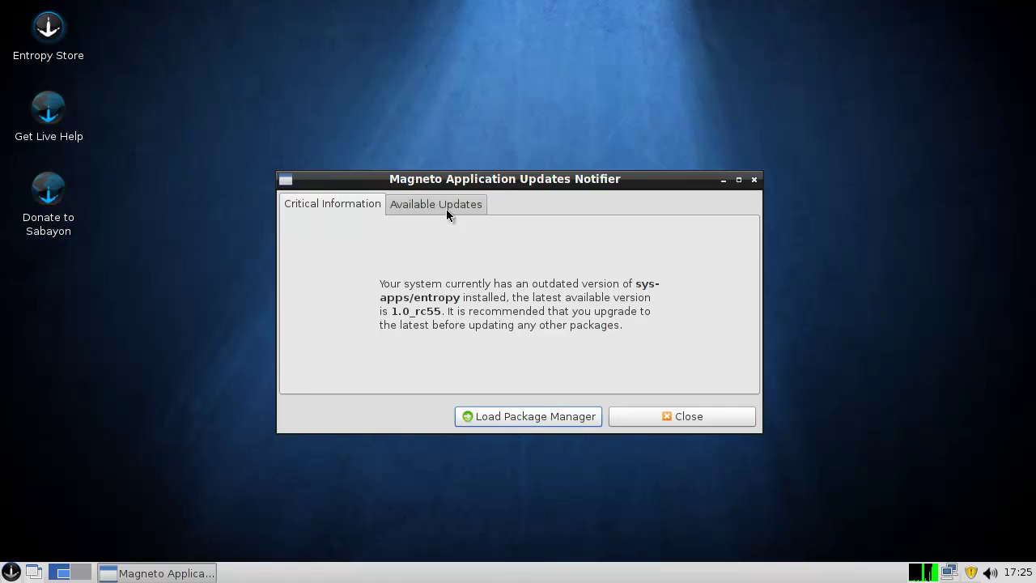
click(447, 209)
click(504, 416)
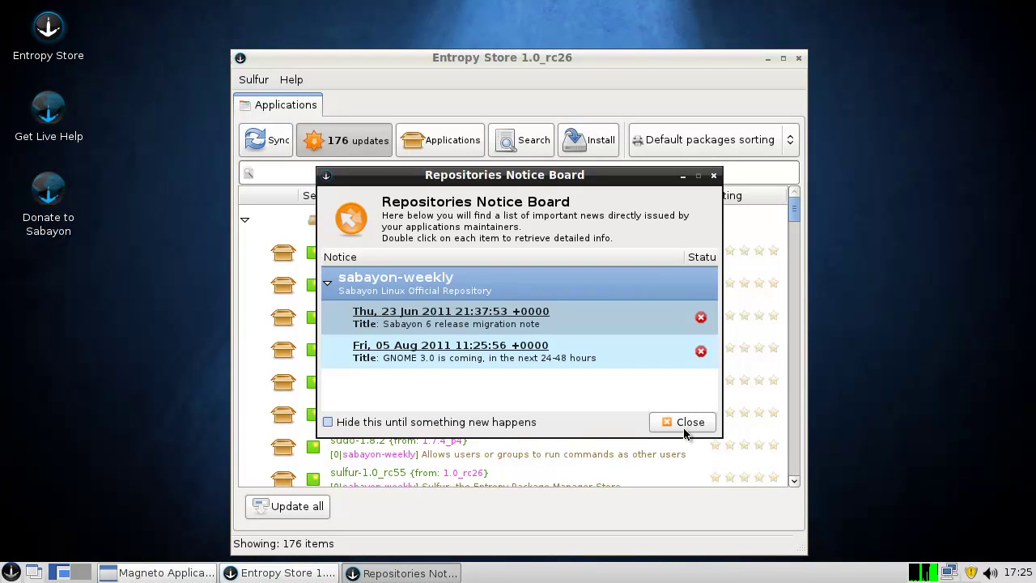
- Review the 176 pending updates, cancel installing them, and close Entropy Store
click(684, 428)
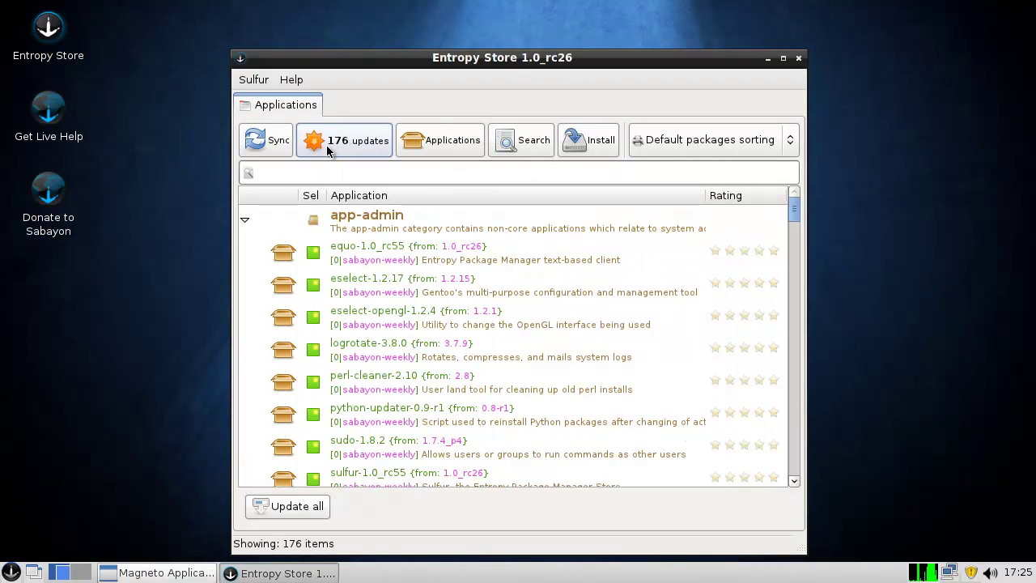
click(354, 141)
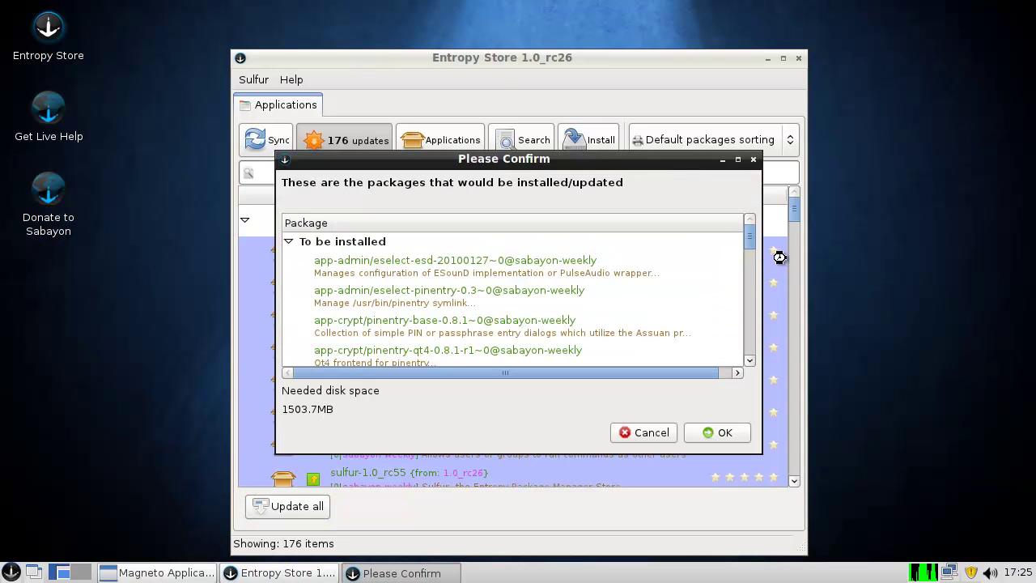
mouse_move(753, 239)
mouse_down()
mouse_move(744, 346)
mouse_move(757, 230)
mouse_up()
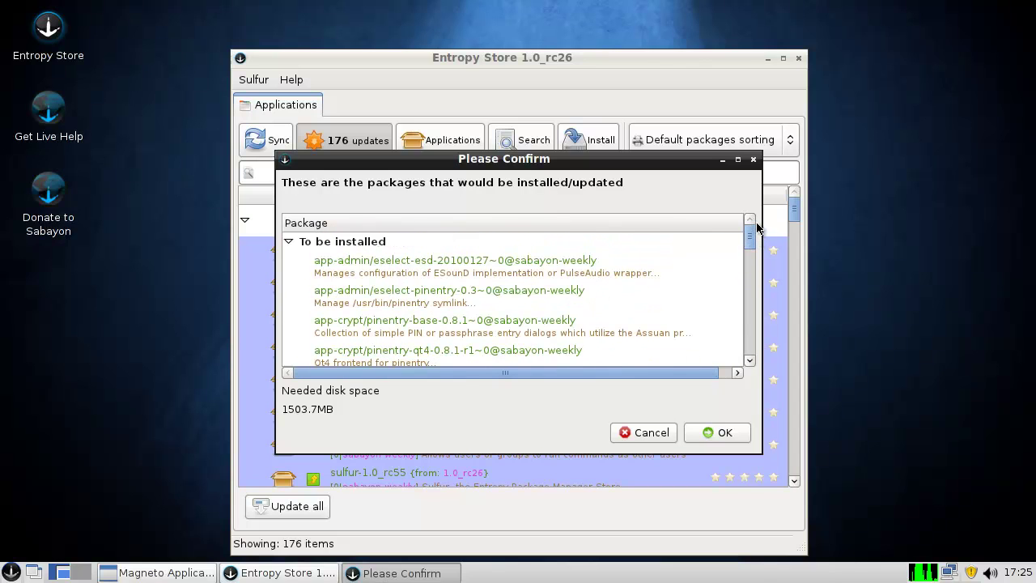
click(668, 433)
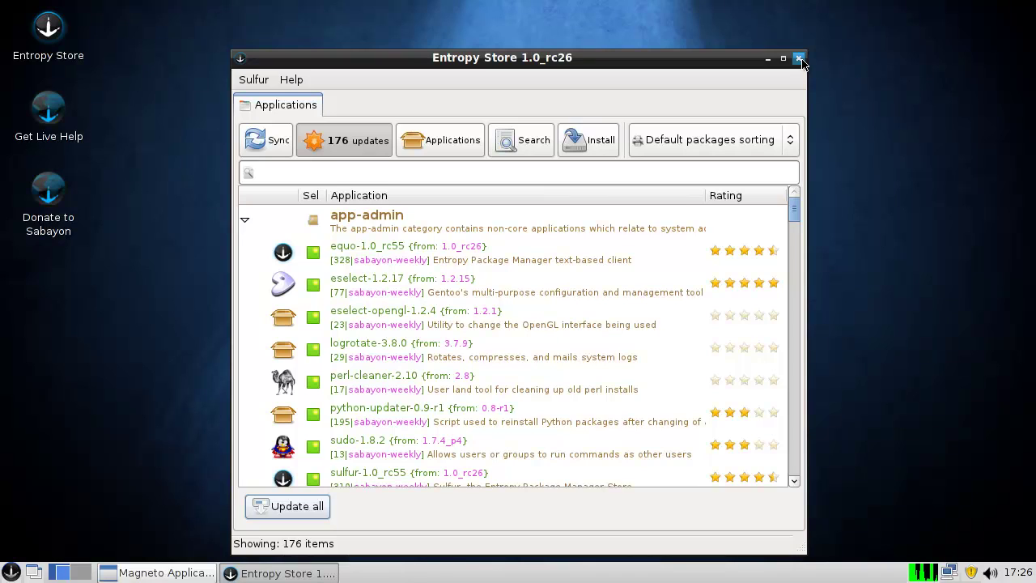
click(799, 60)
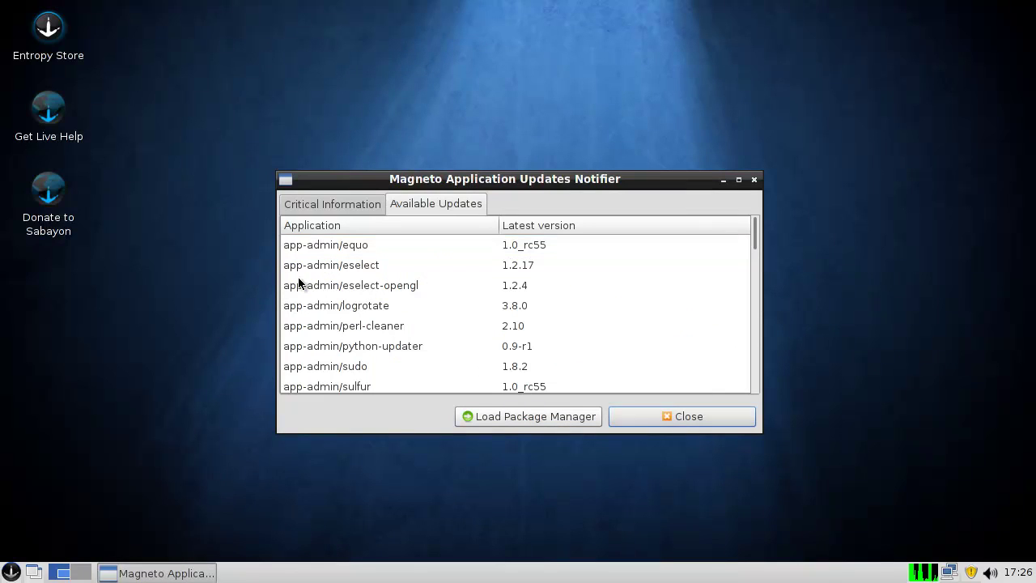
- Close the updates notifier, then launch Midori from the Internet menu and close it again
click(754, 179)
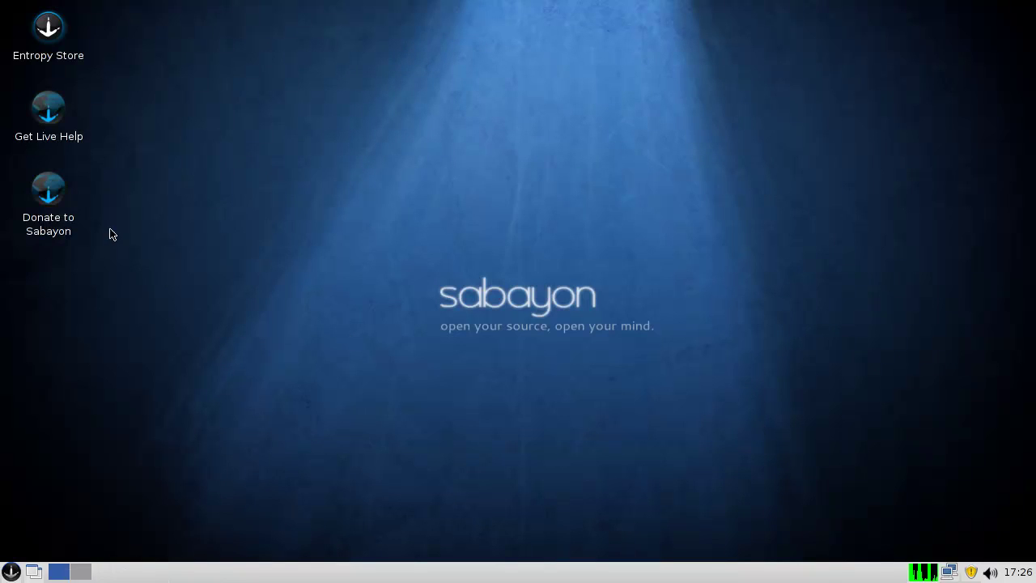
click(11, 572)
mouse_move(104, 446)
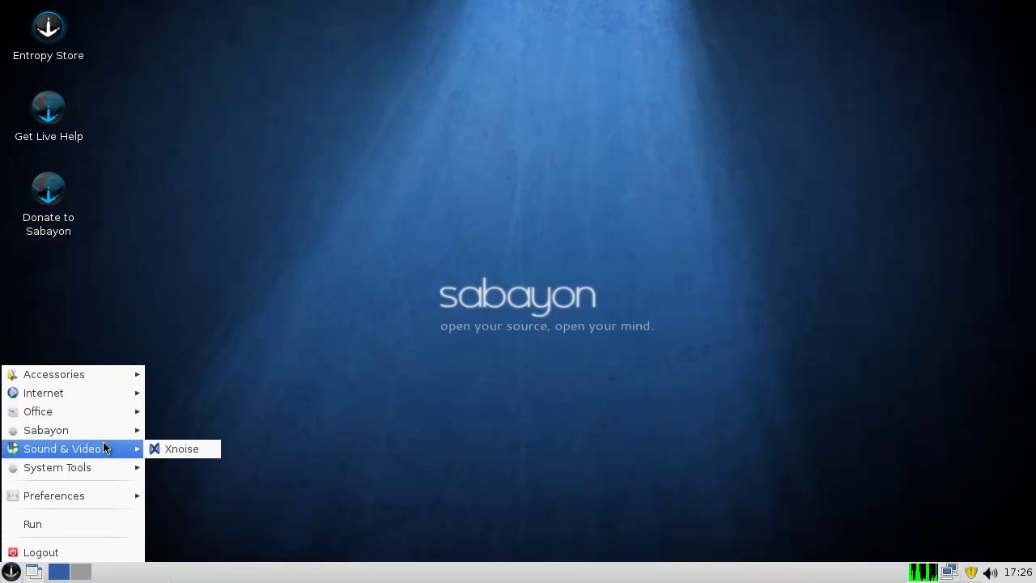
mouse_move(119, 430)
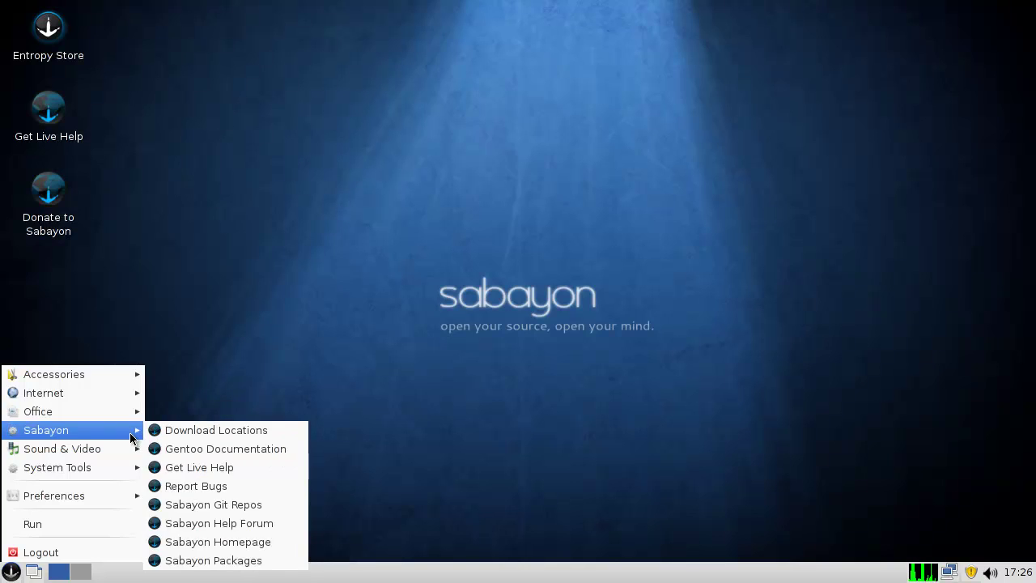
mouse_move(127, 393)
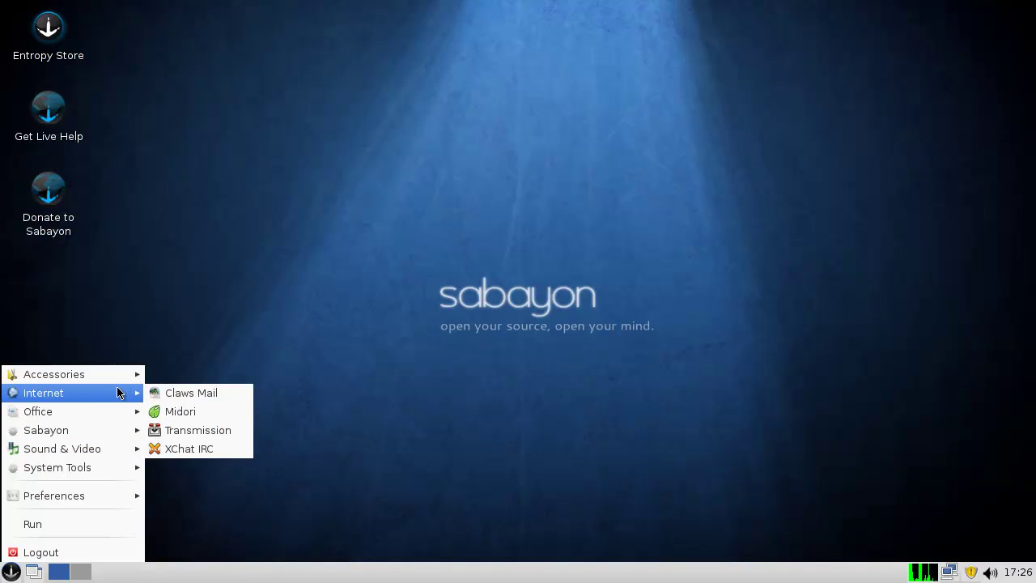
click(168, 418)
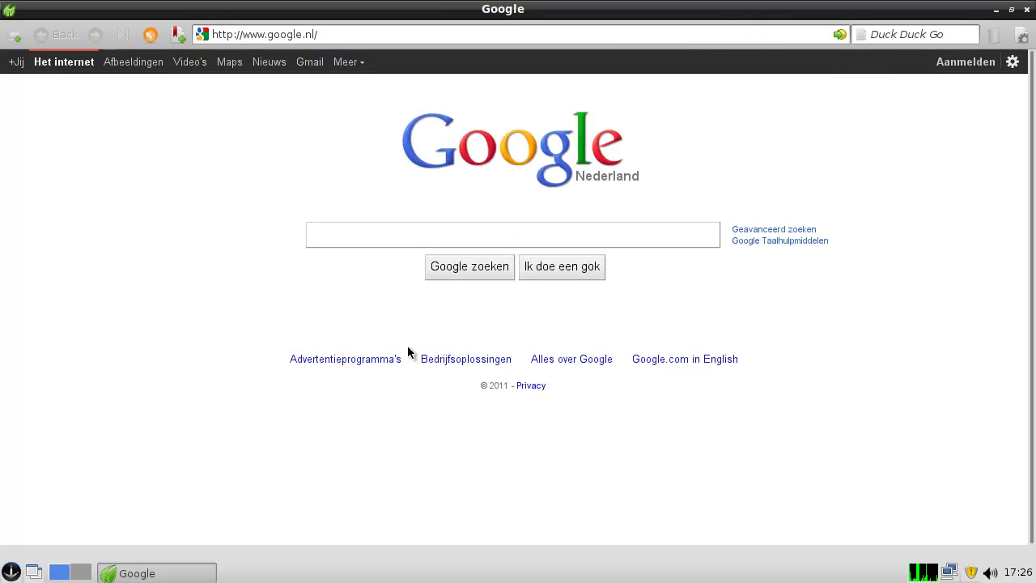
key(alt+F4)
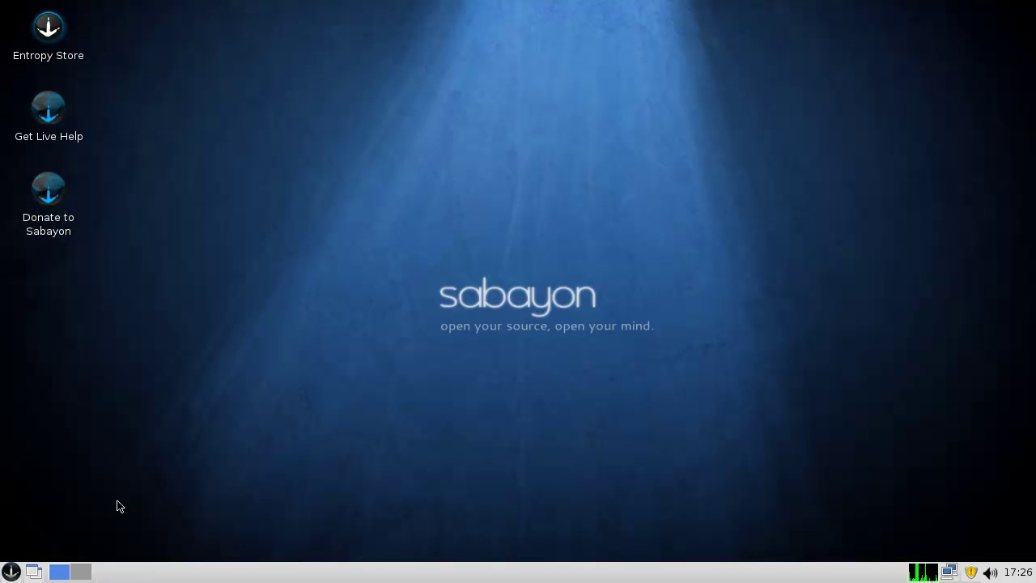
- Launch the File Manager from the Accessories menu, opening /home/spoonfed
click(13, 570)
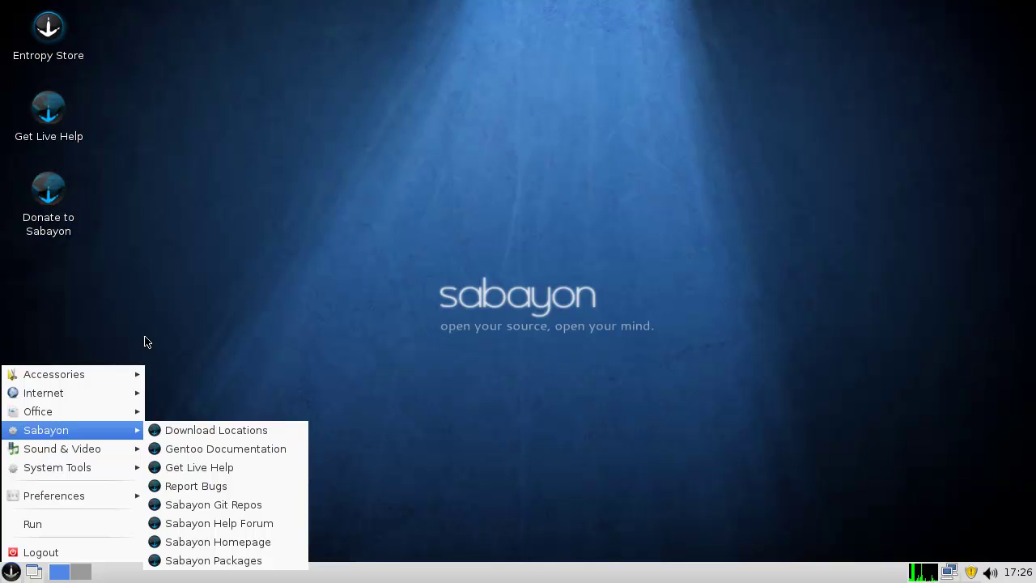
mouse_move(101, 397)
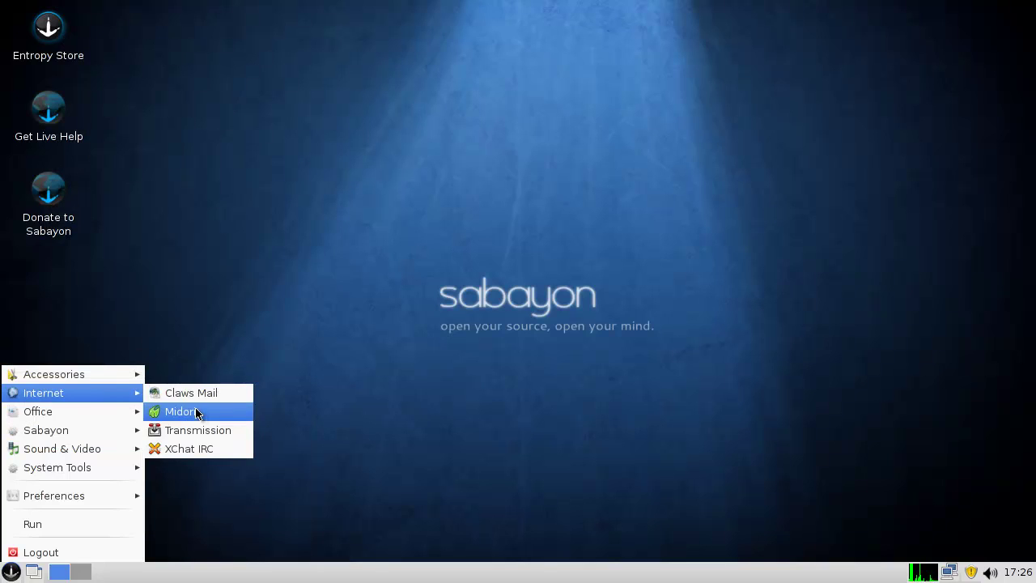
mouse_move(121, 374)
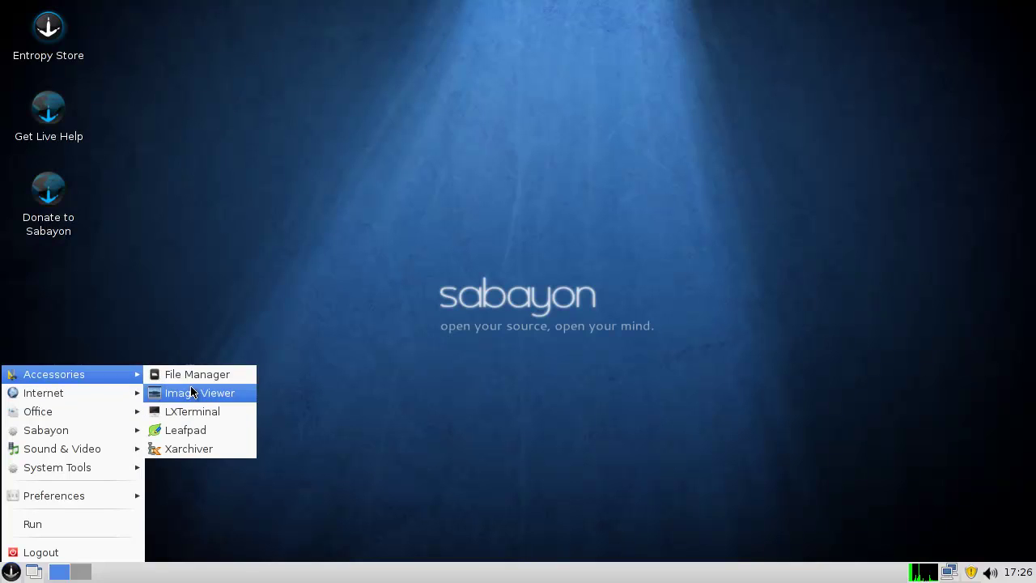
click(232, 376)
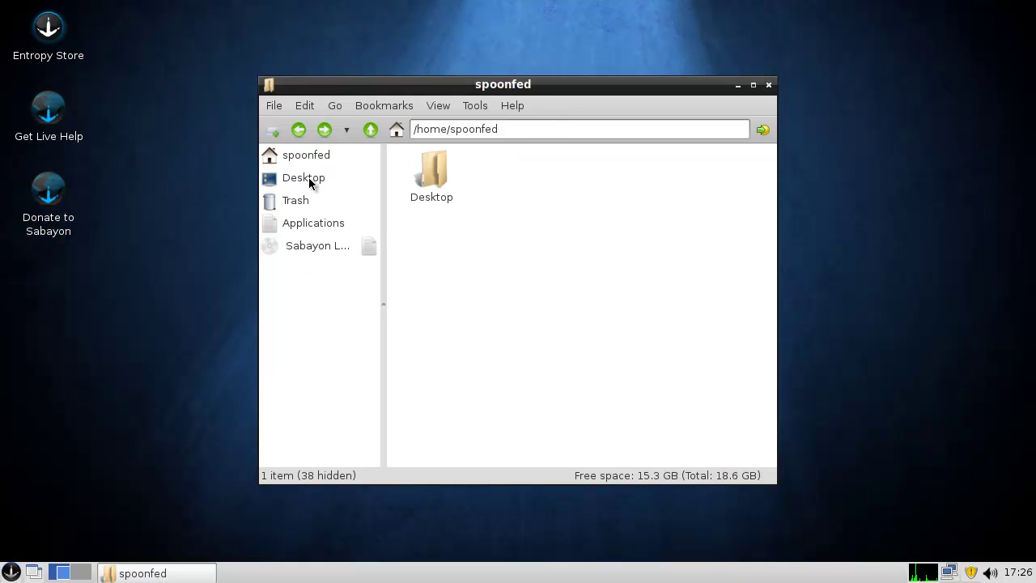
- Browse up from the home folder to the root folder / in PCManFM, then close it
click(371, 131)
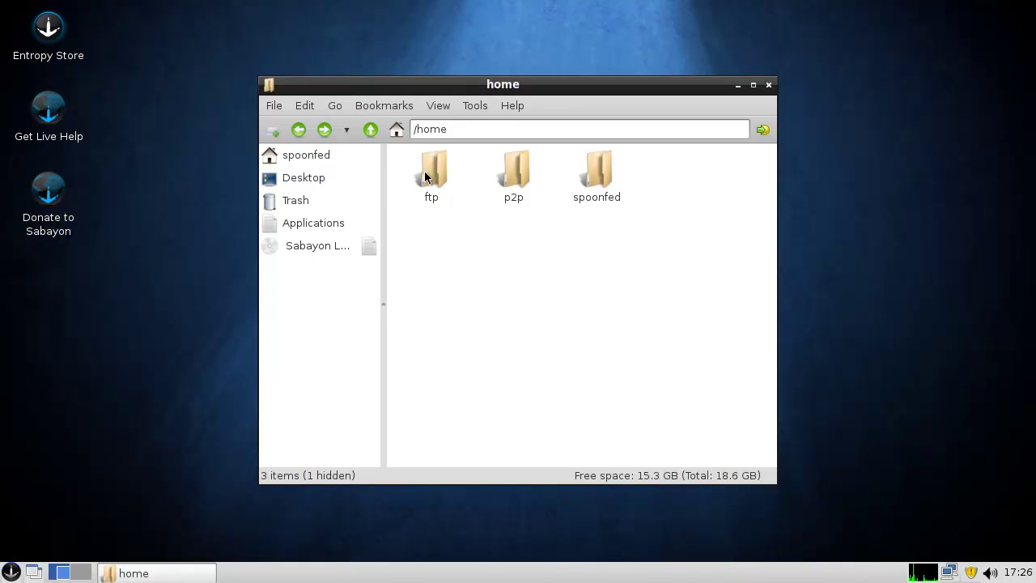
click(371, 131)
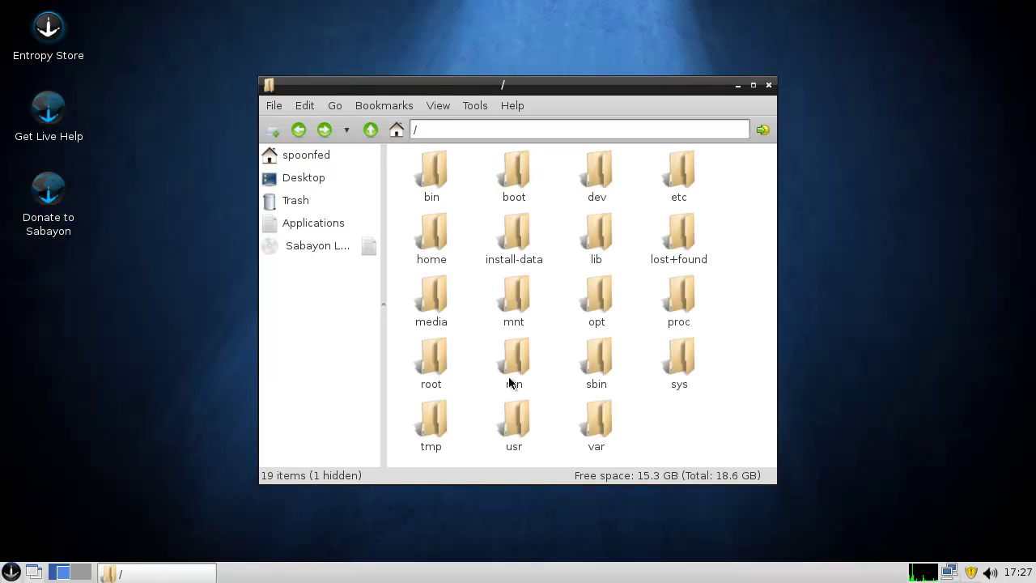
click(768, 85)
- Sweep selection boxes over the empty desktop and open then dismiss its context menu
drag(333, 159, 606, 445)
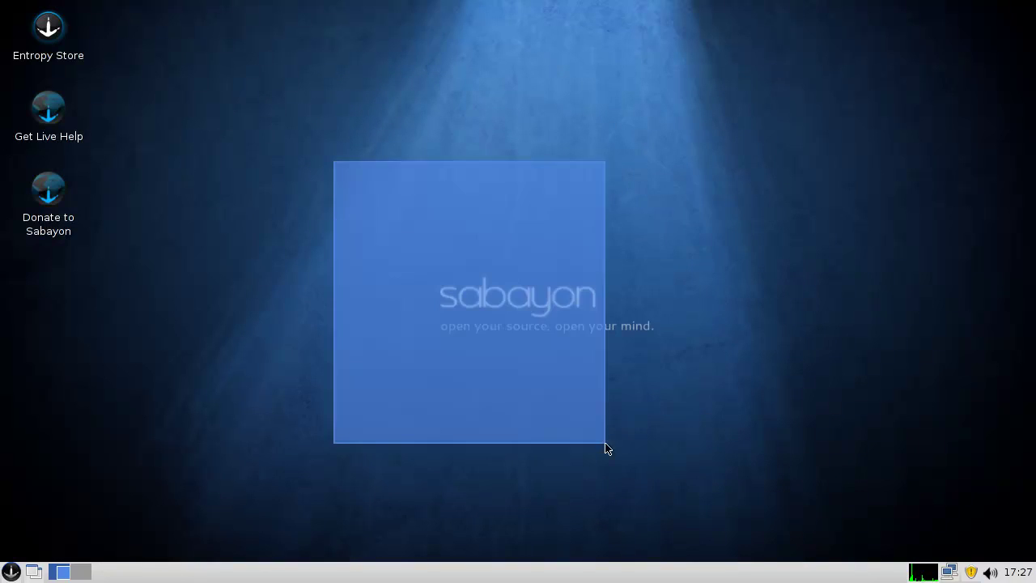
right_click(289, 255)
mouse_move(289, 255)
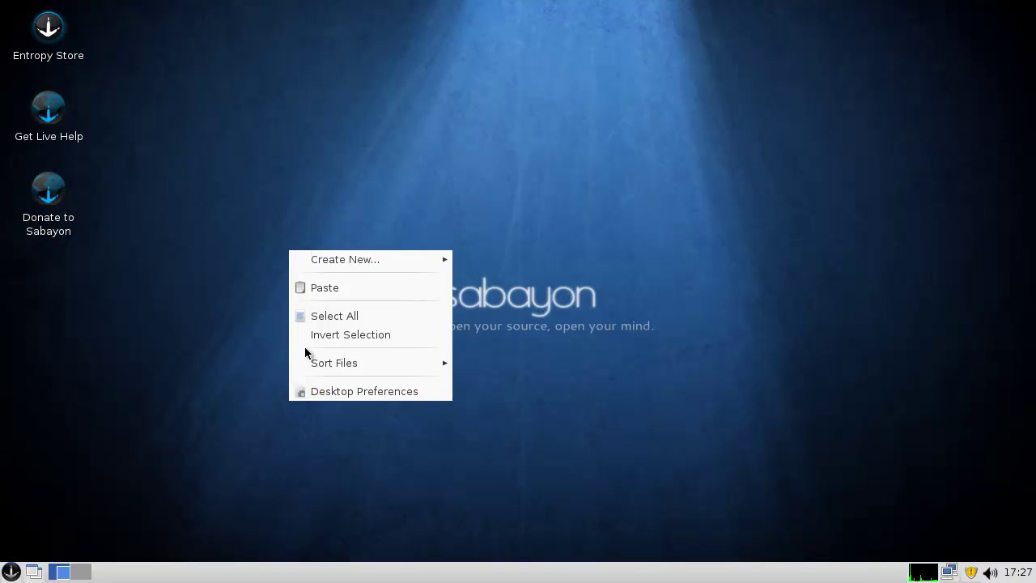
click(405, 215)
drag(406, 232, 835, 446)
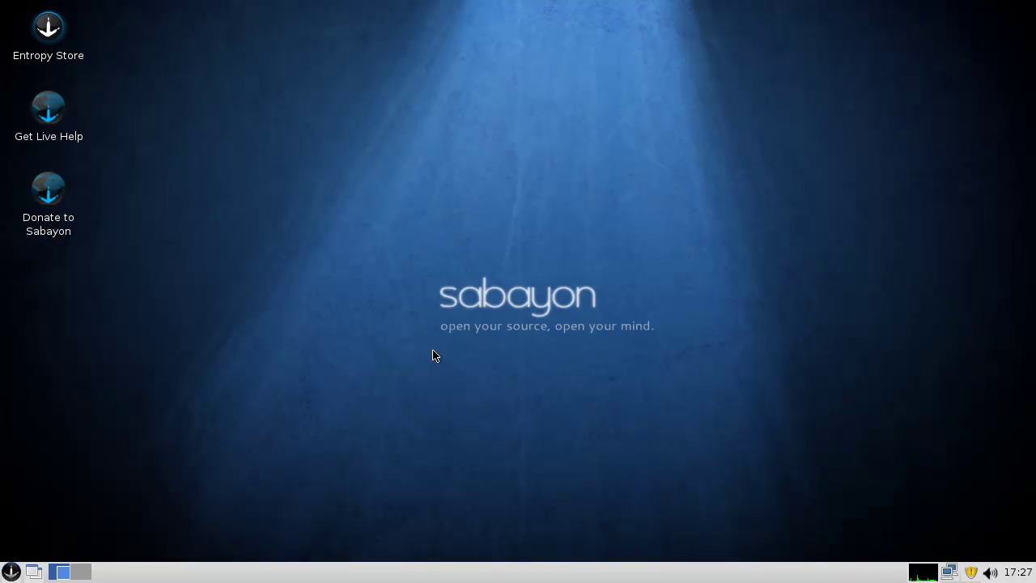
- Launch Midori, search DuckDuckGo for 'sabayon', and open the 'Sabayon | Home' result
click(17, 571)
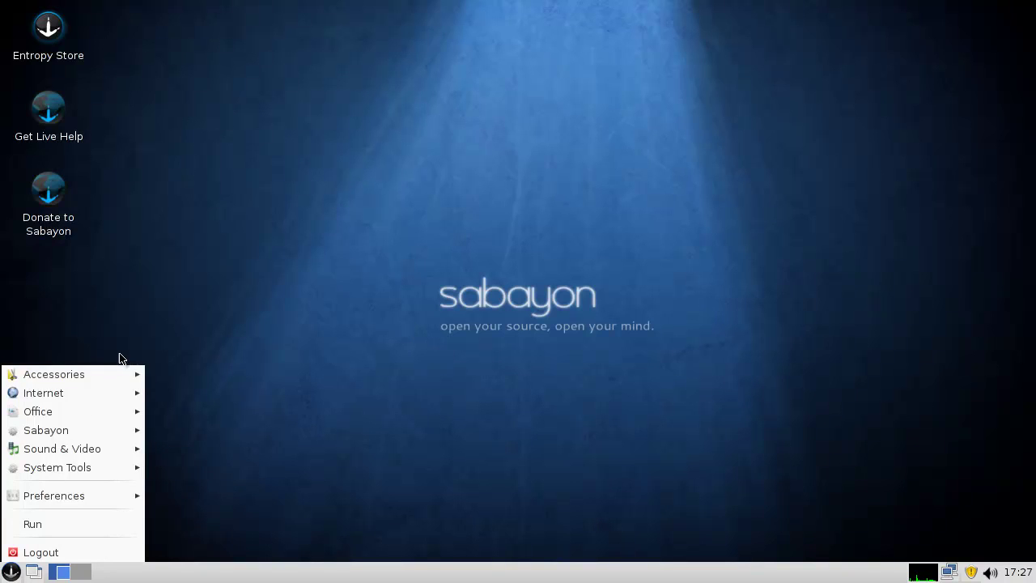
click(197, 414)
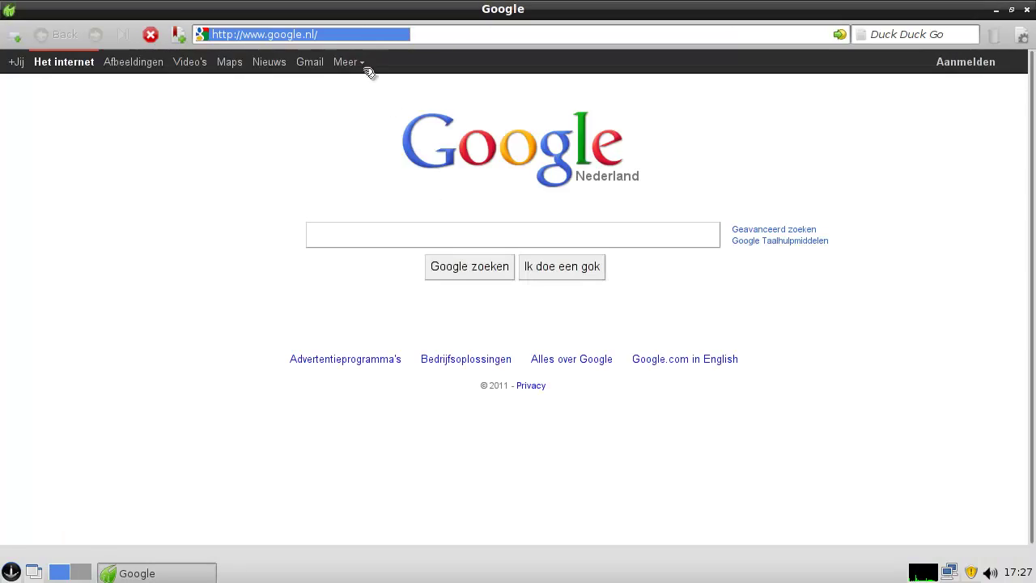
click(356, 38)
key(ctrl+a)
text(s)
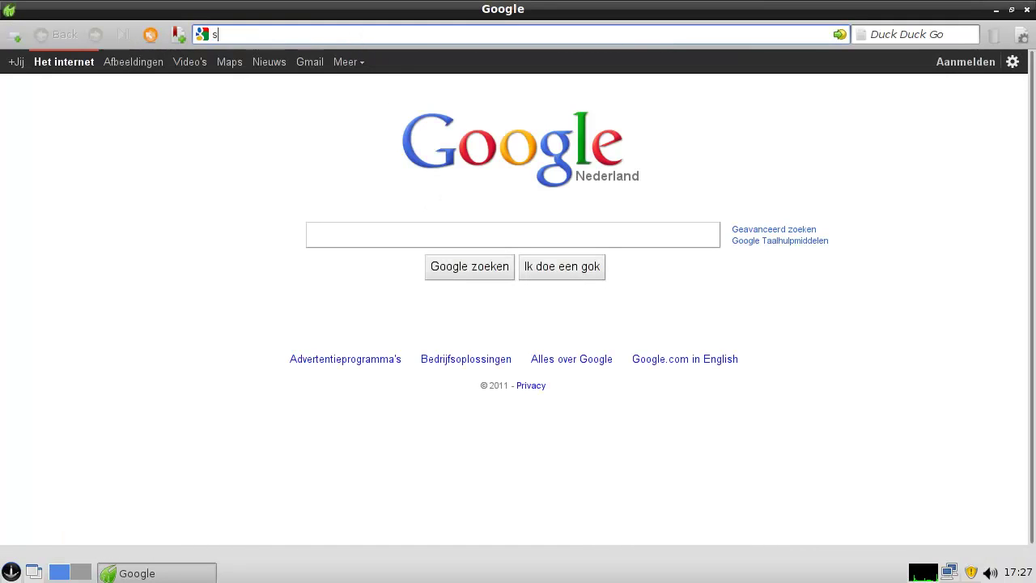
text(abayon)
key(Return)
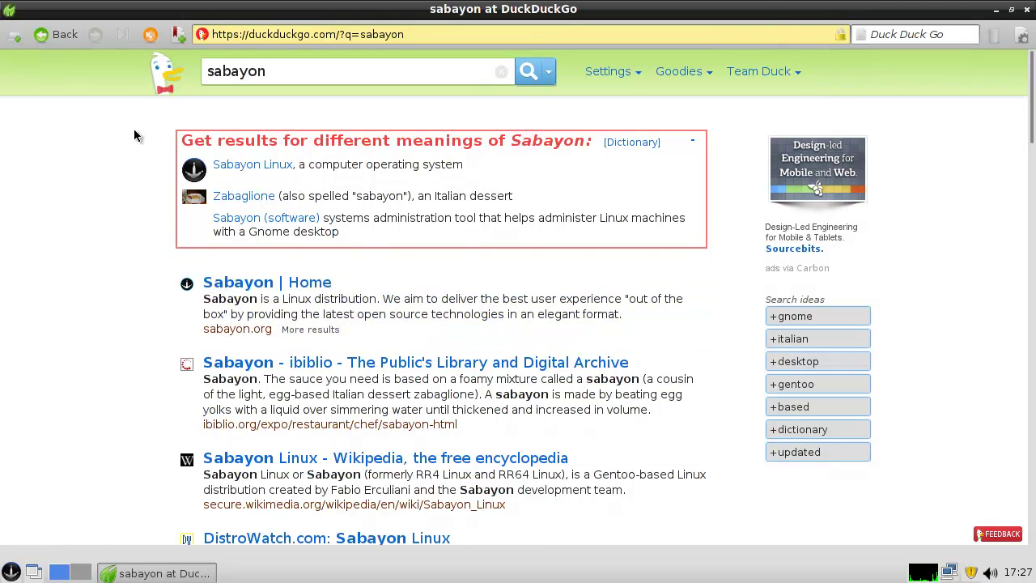
click(260, 286)
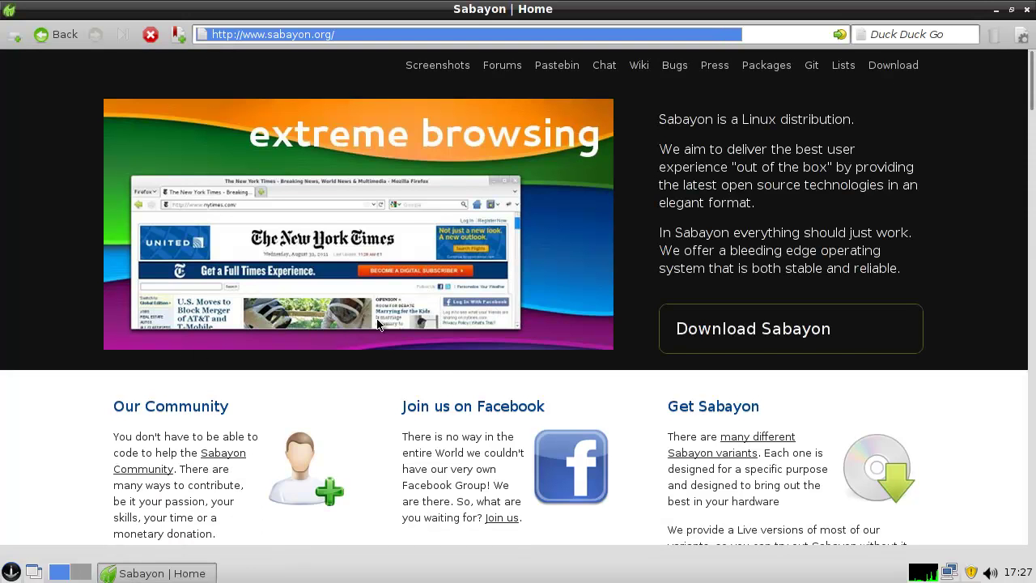
- Open the Download Sabayon page and scroll the country Mirror List down to the footer and back
click(763, 350)
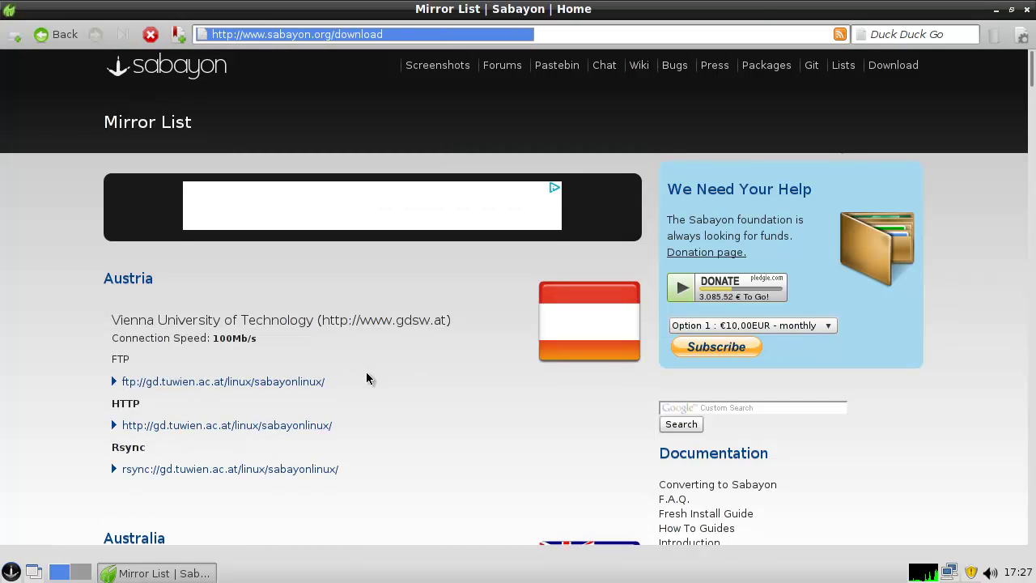
click(1032, 343)
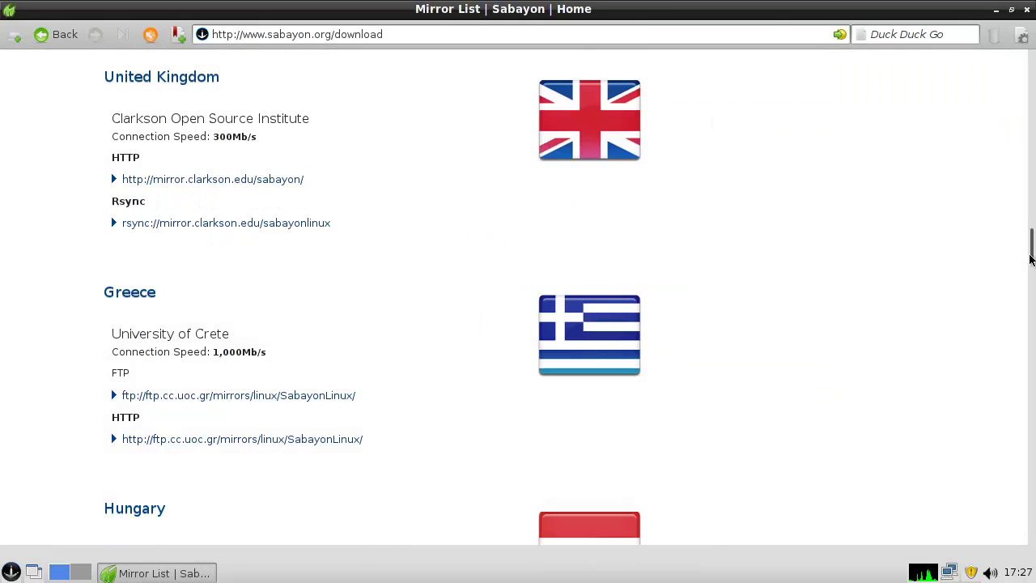
scroll(1032, 343, down, 20)
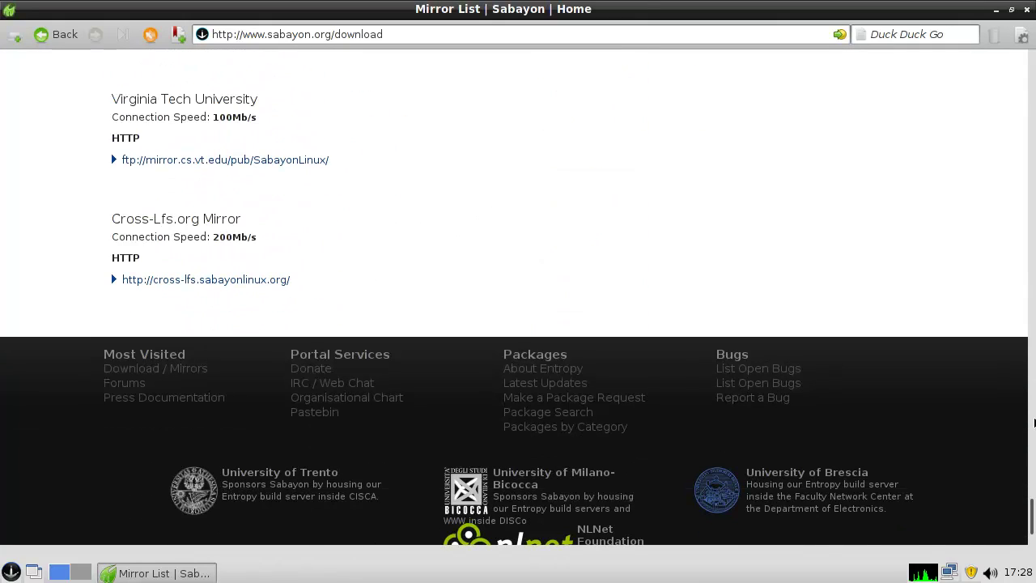
scroll(1033, 486, down, 3)
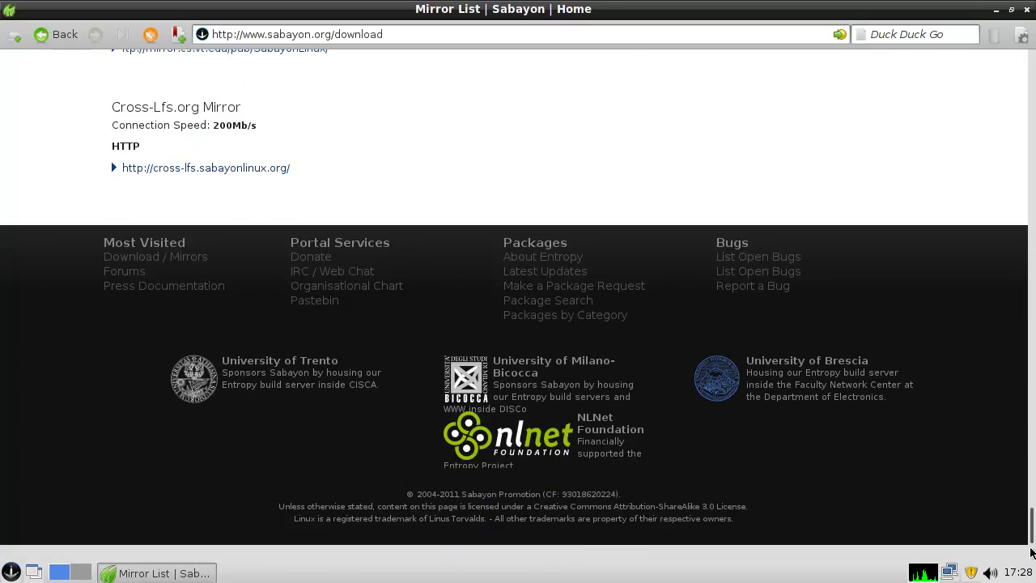
drag(1032, 553, 1013, 78)
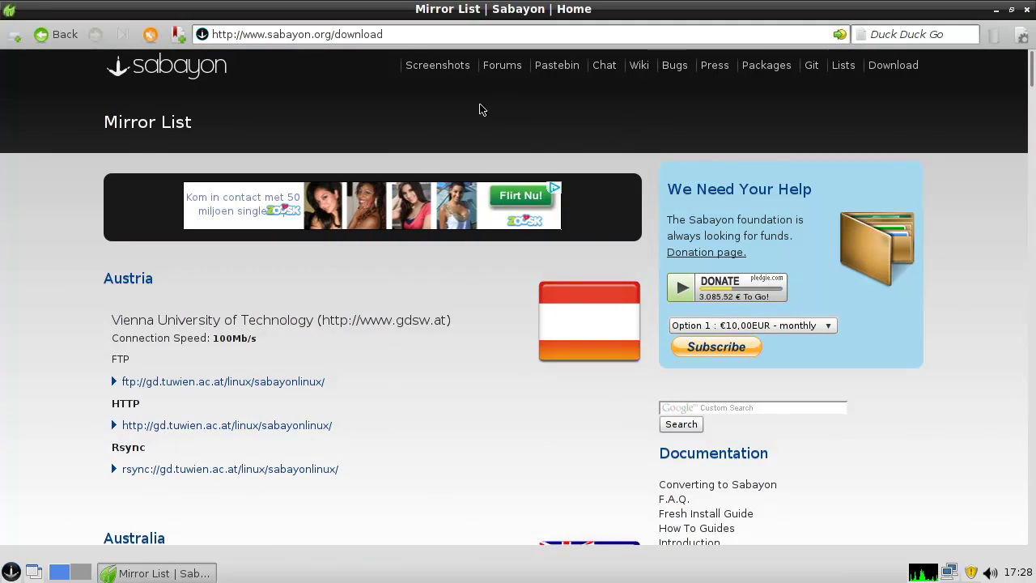
click(437, 65)
- Open the Sabayon Linux GNOME gallery, return to the galleries overview, and reopen it
click(204, 374)
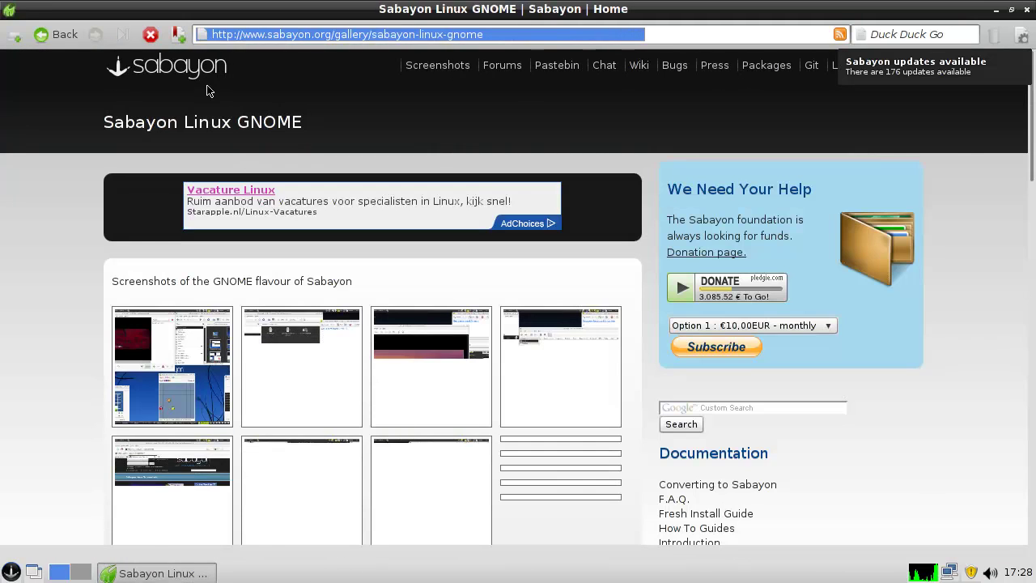
drag(113, 124, 336, 129)
click(336, 129)
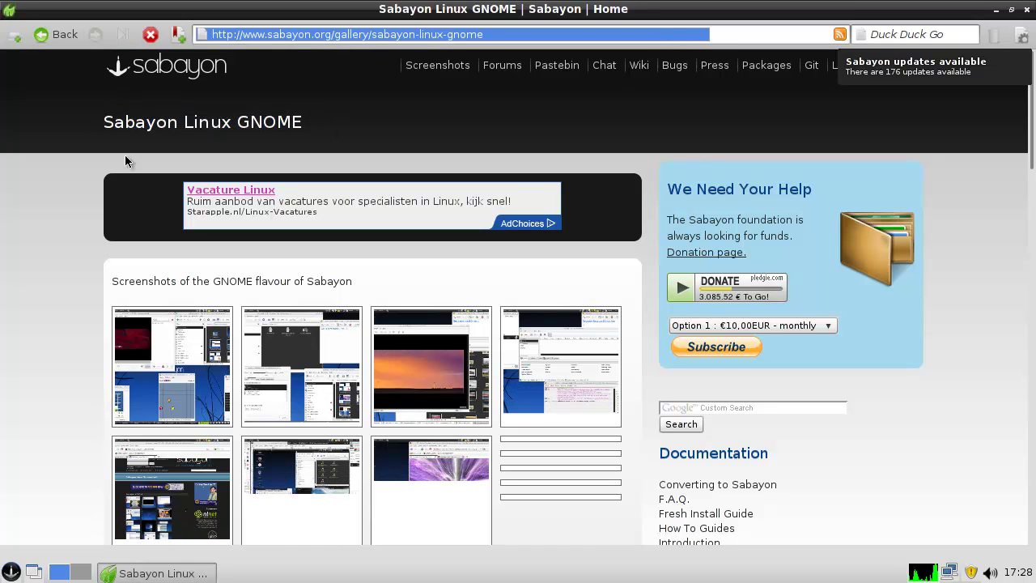
click(44, 37)
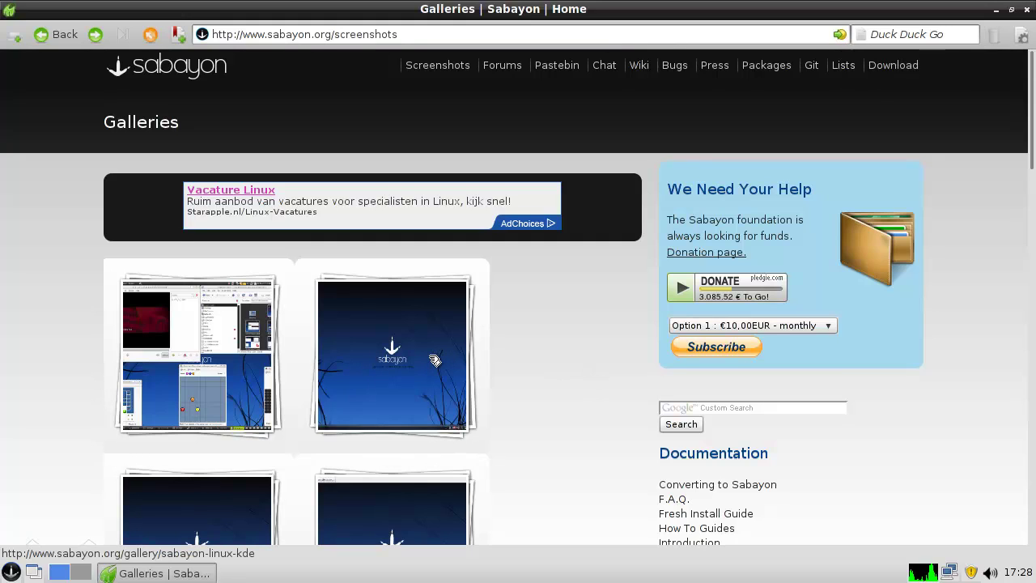
scroll(435, 360, down, 3)
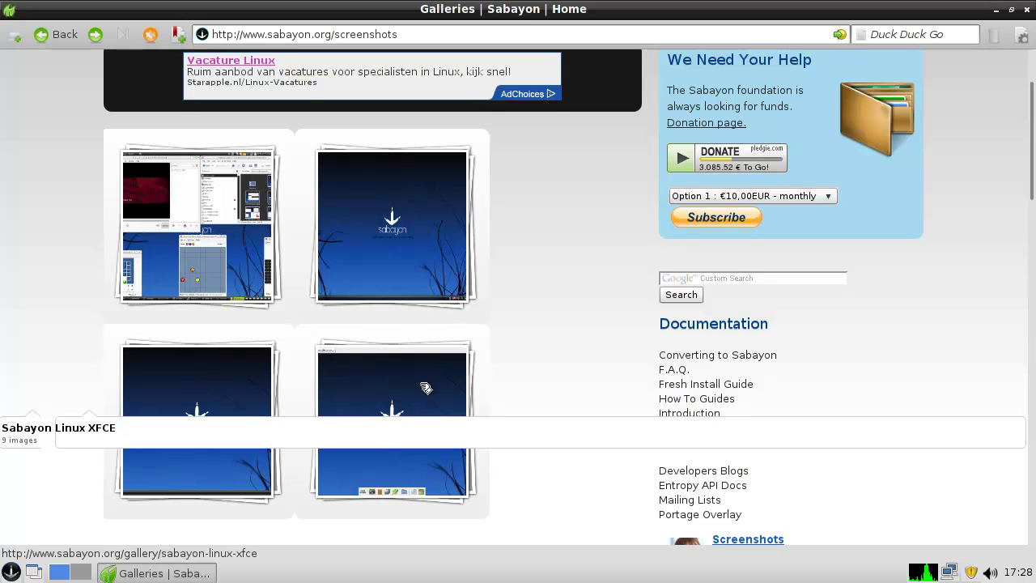
scroll(562, 373, down, 3)
scroll(553, 366, up, 3)
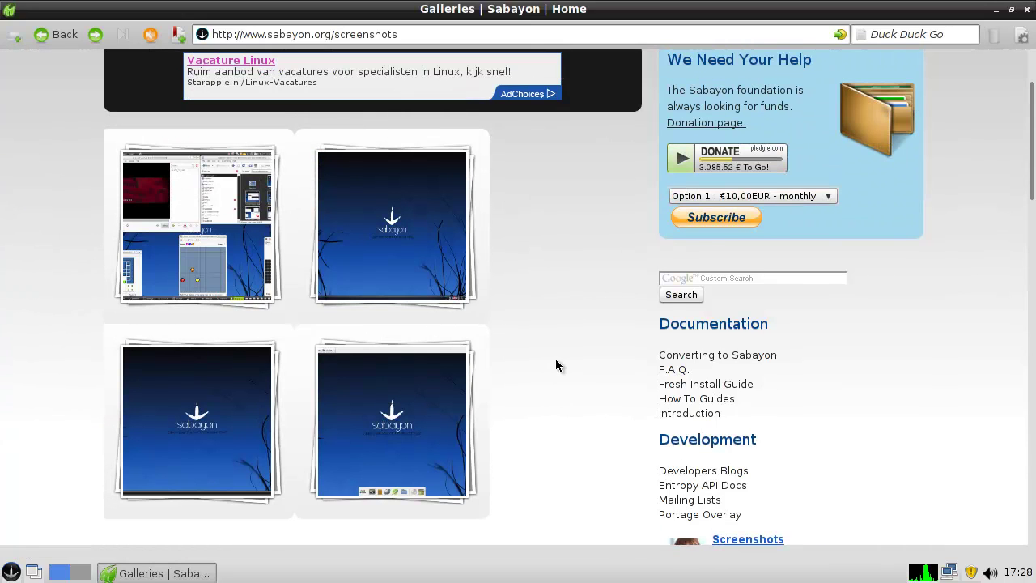
click(217, 257)
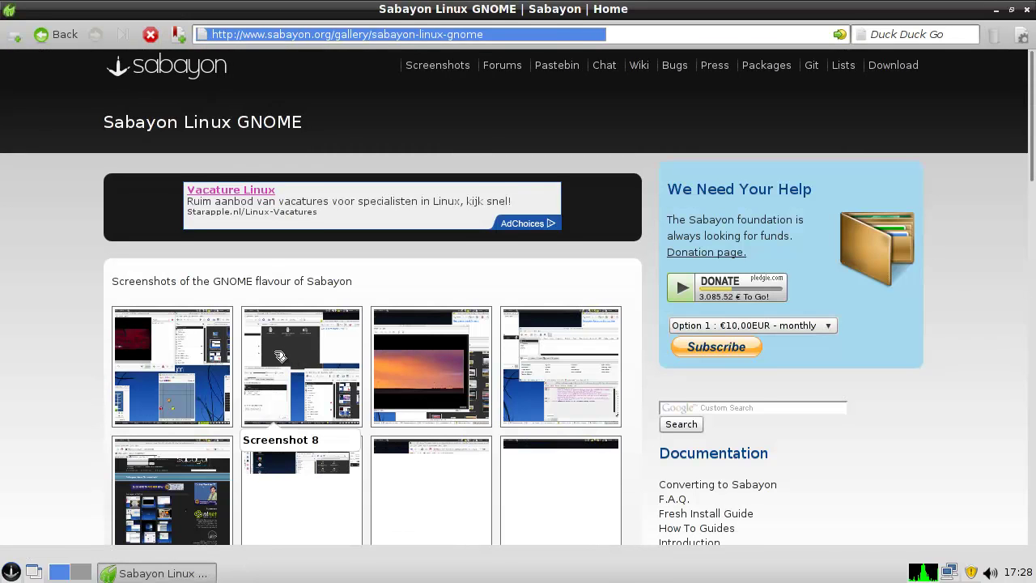
- View GNOME Screenshot 7 at full size, then go back to the gallery thumbnails
scroll(279, 356, down, 2)
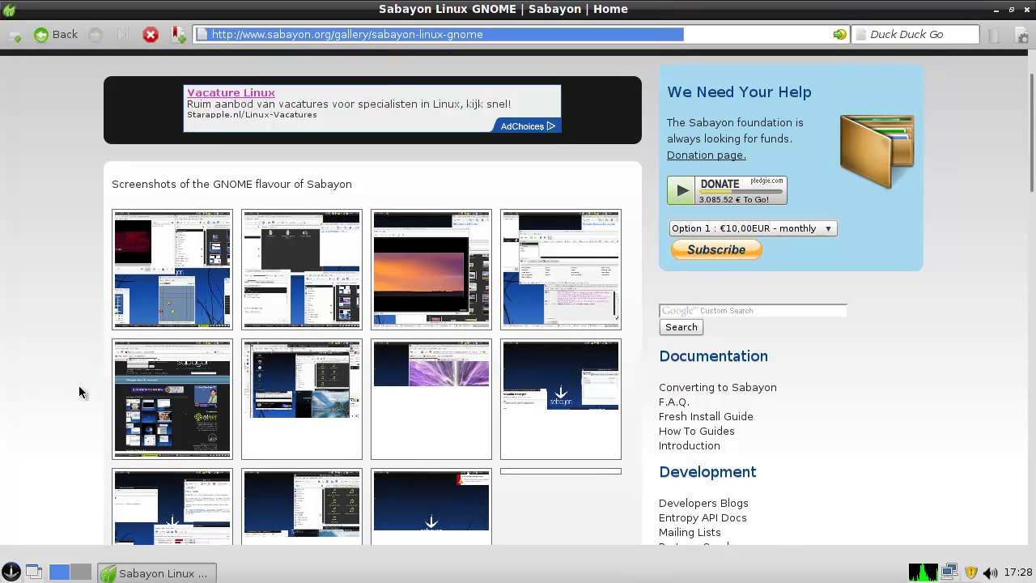
click(165, 281)
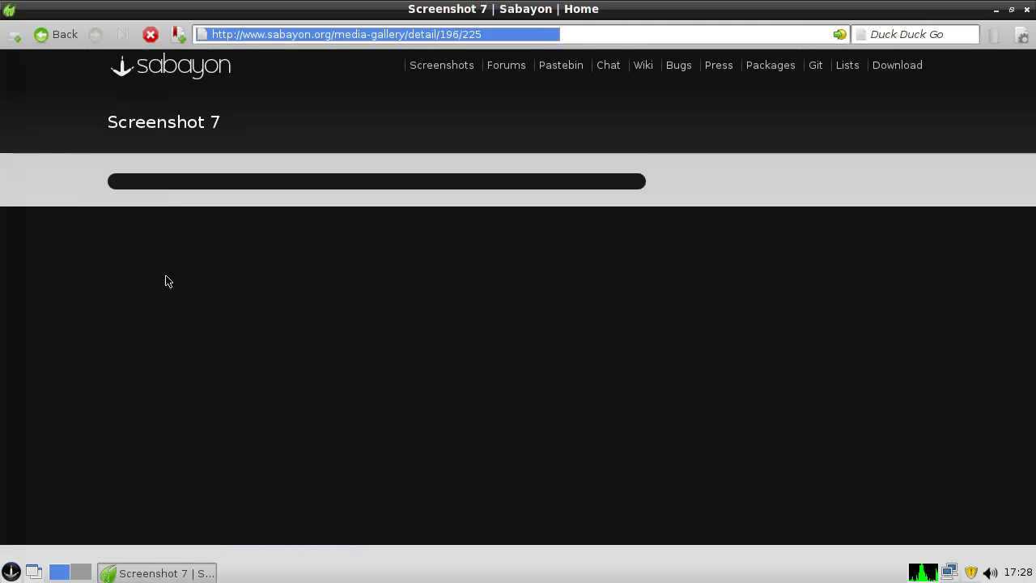
scroll(270, 305, down, 2)
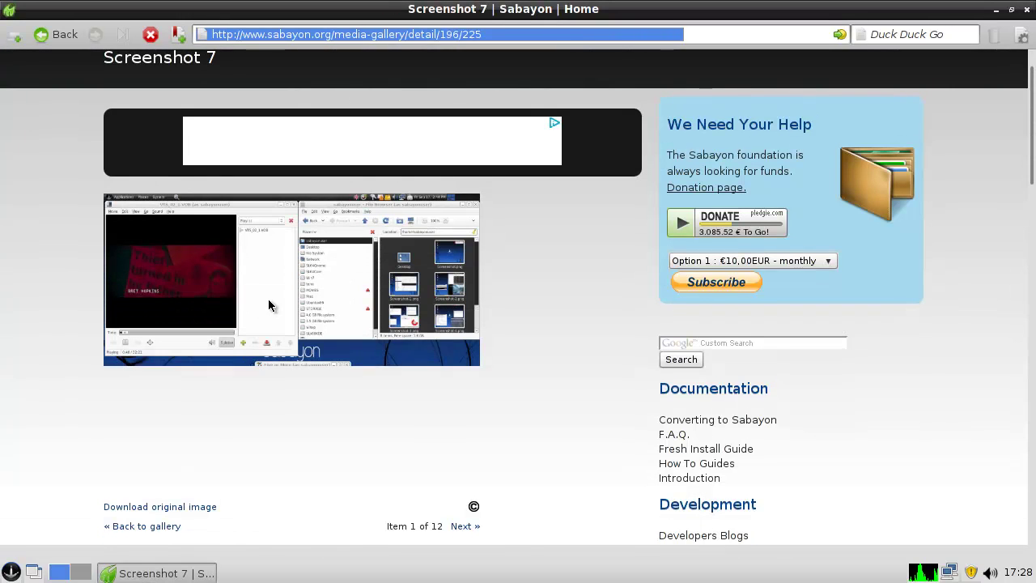
scroll(292, 361, down, 2)
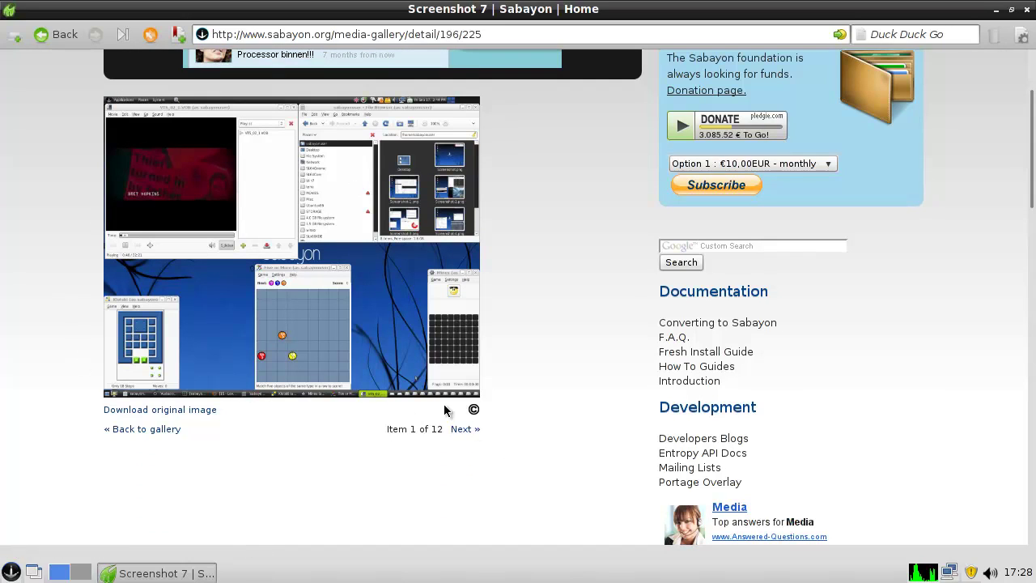
click(151, 429)
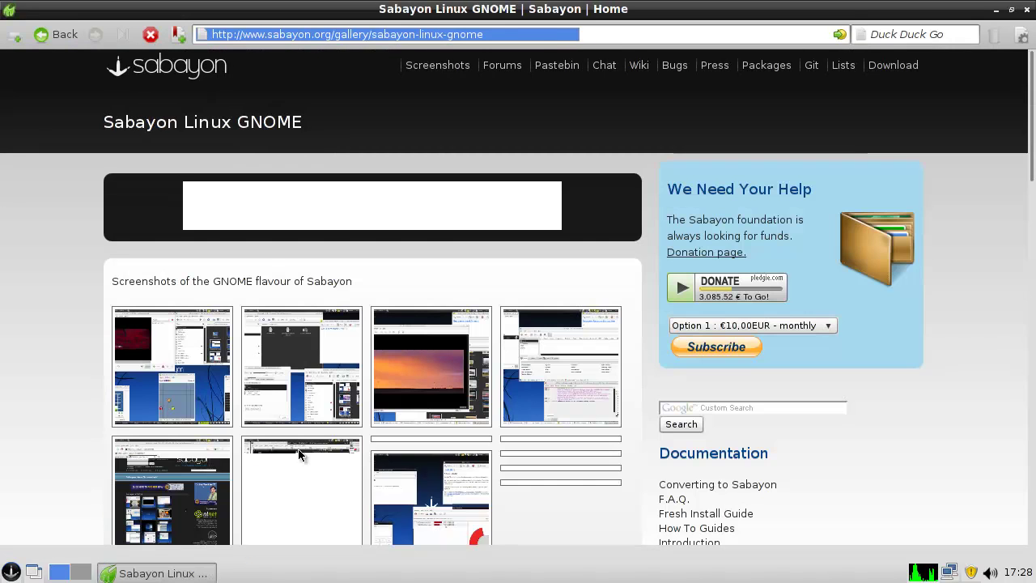
drag(253, 283, 347, 282)
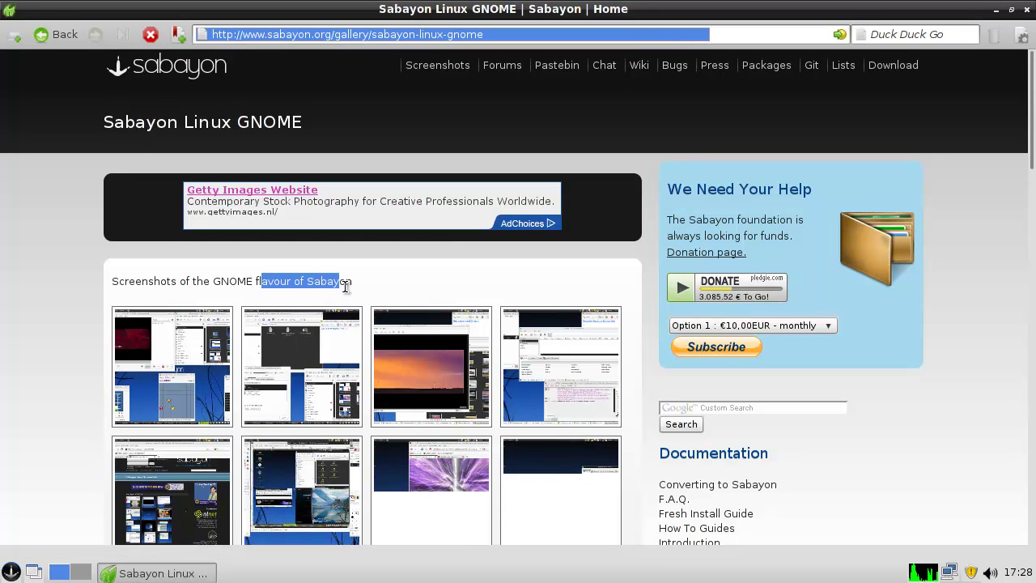
click(416, 256)
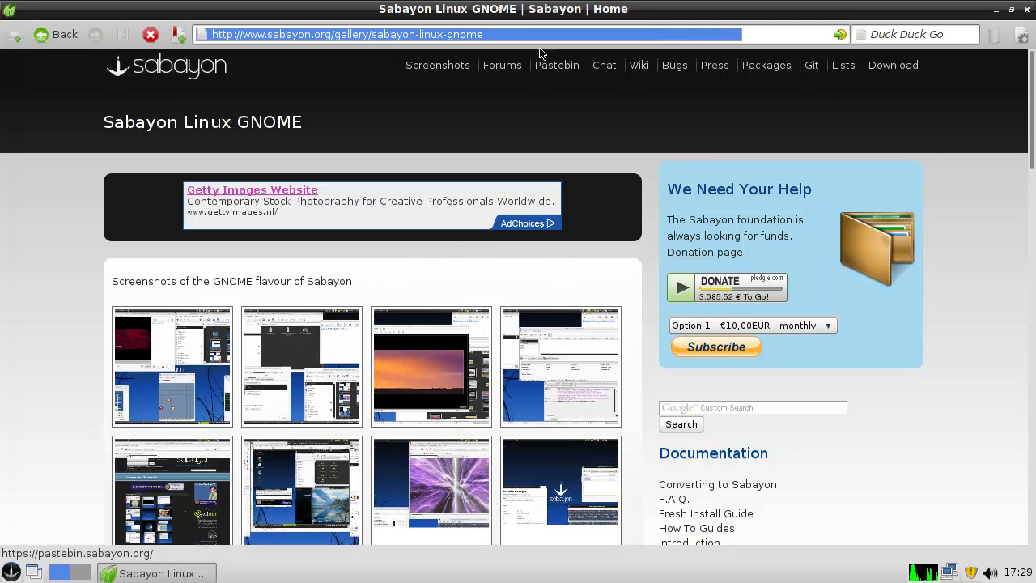
- Close Midori, then open and dismiss the application menu at System Tools
click(1025, 9)
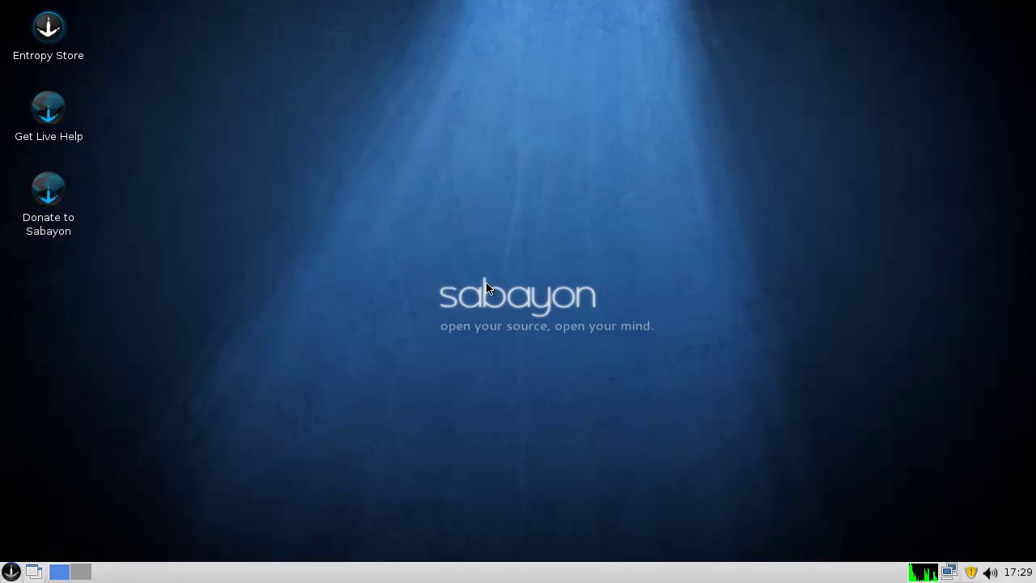
drag(450, 272, 751, 392)
click(11, 572)
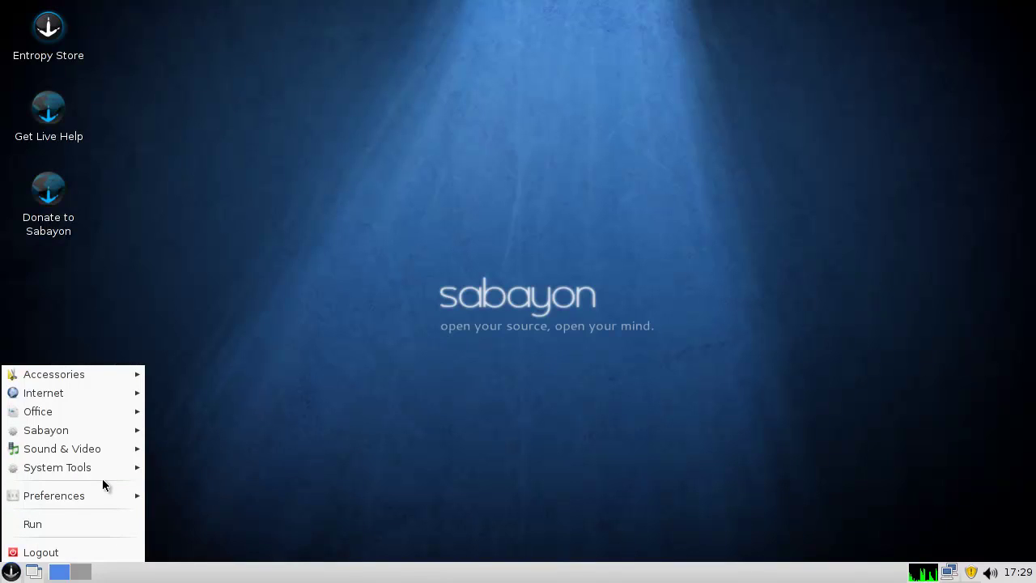
mouse_move(104, 474)
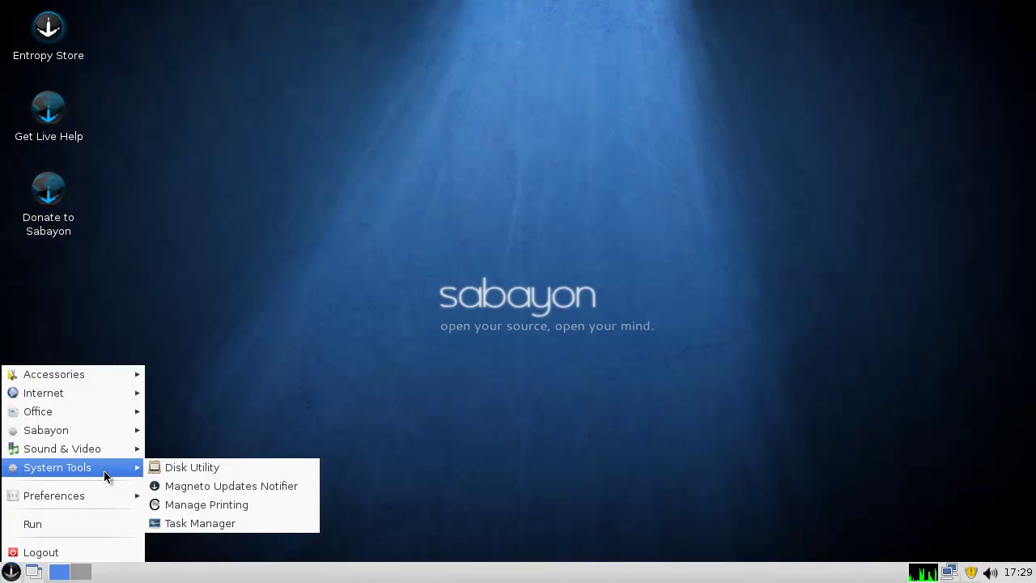
click(449, 389)
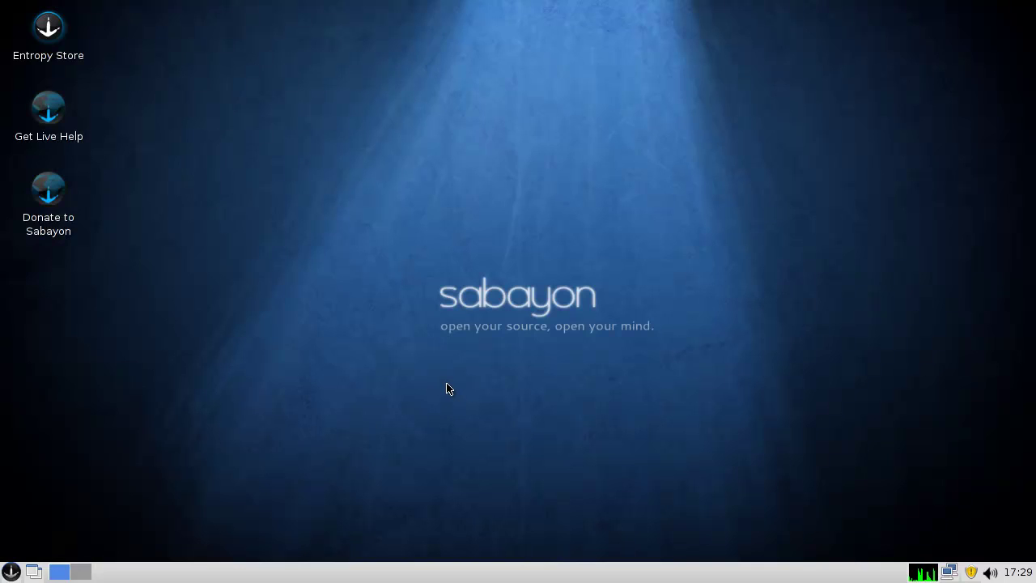